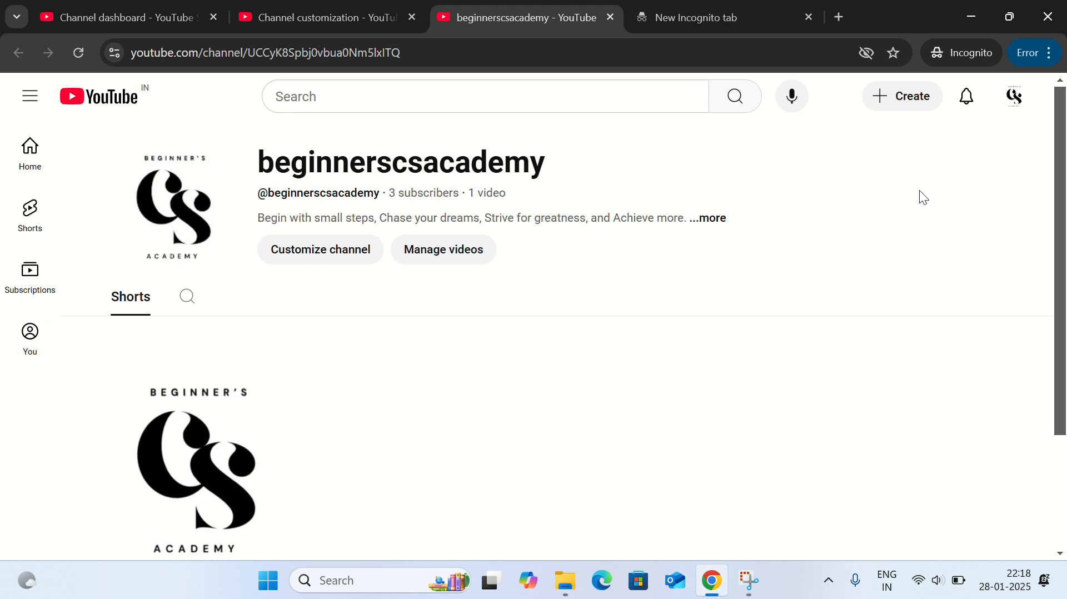
left_click(1049, 53)
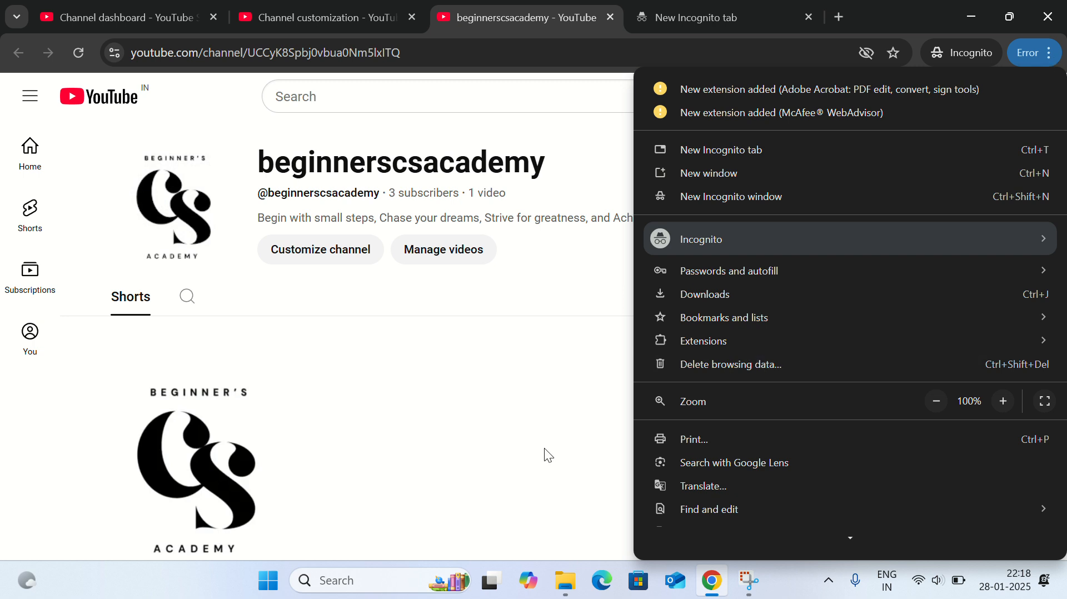
left_click(717, 585)
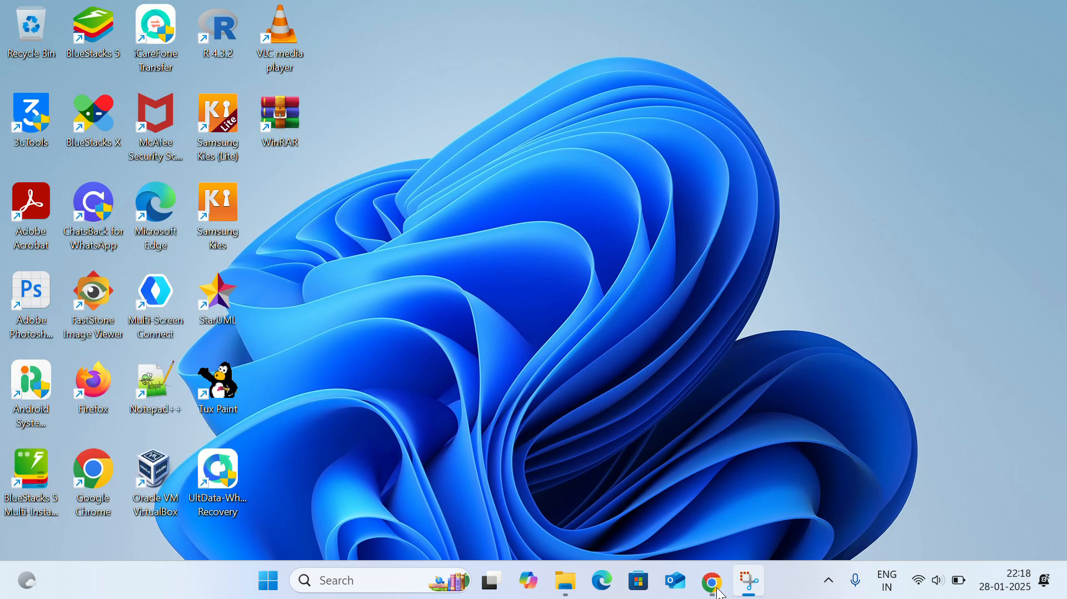
left_click(717, 585)
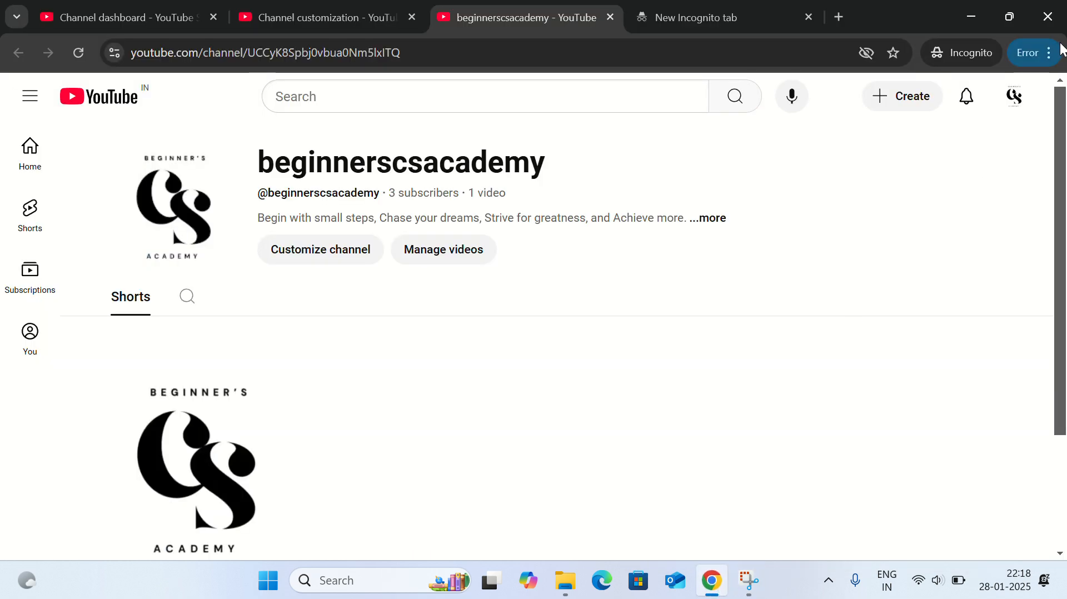
Open a new regular browser window and search Google for "download python".
left_click(1050, 54)
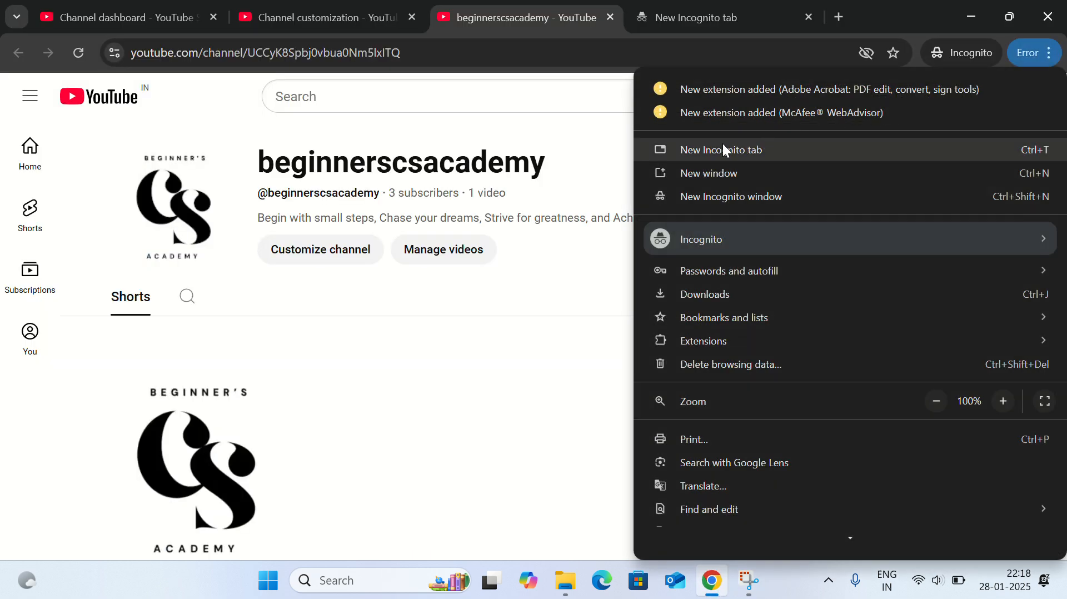
left_click(677, 173)
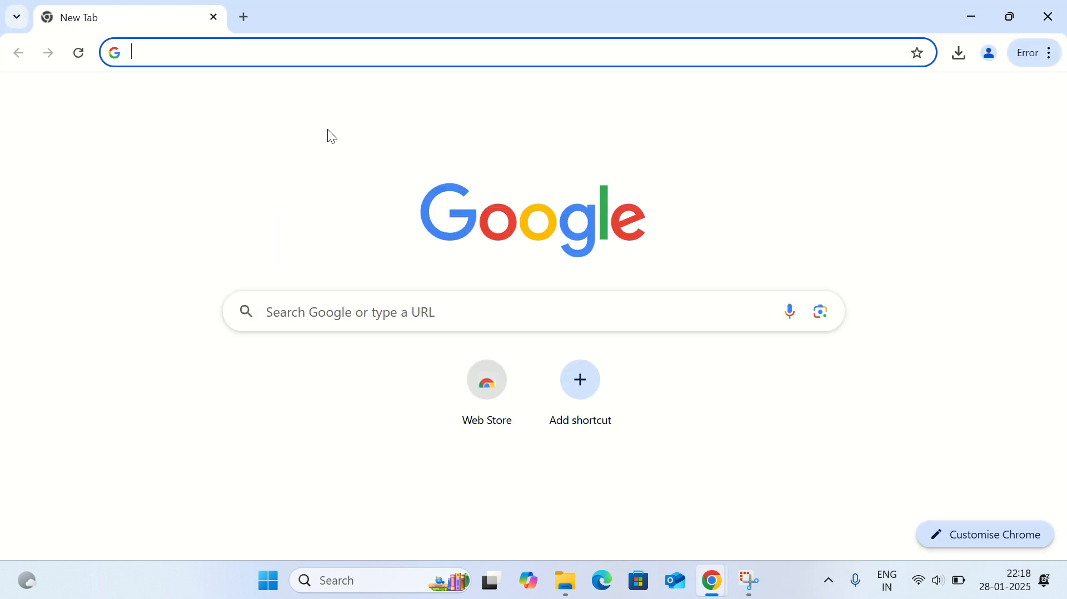
left_click(139, 51)
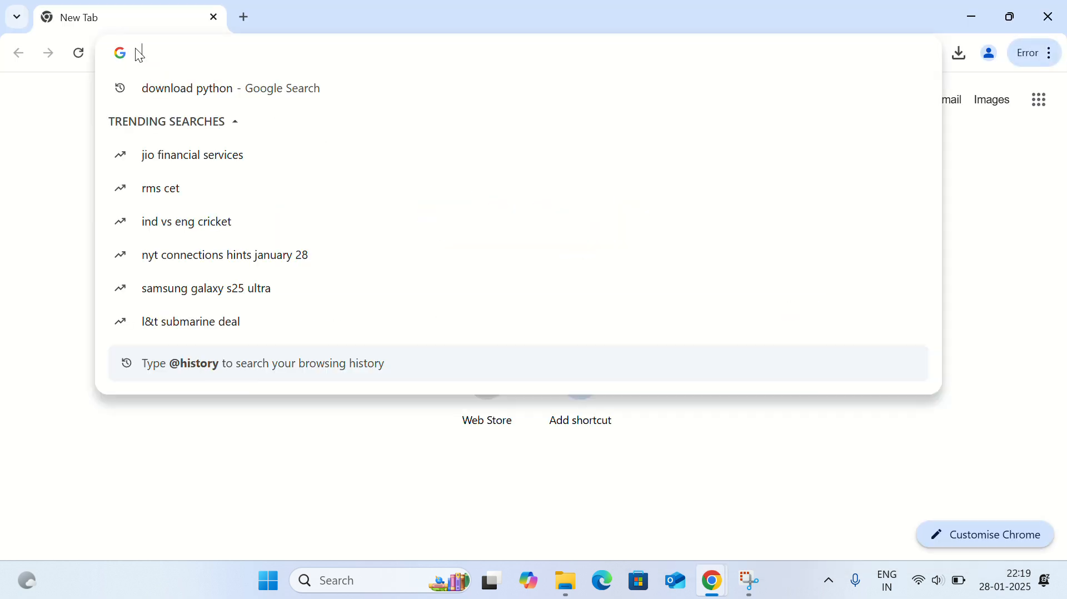
key("Down")
key("Return")
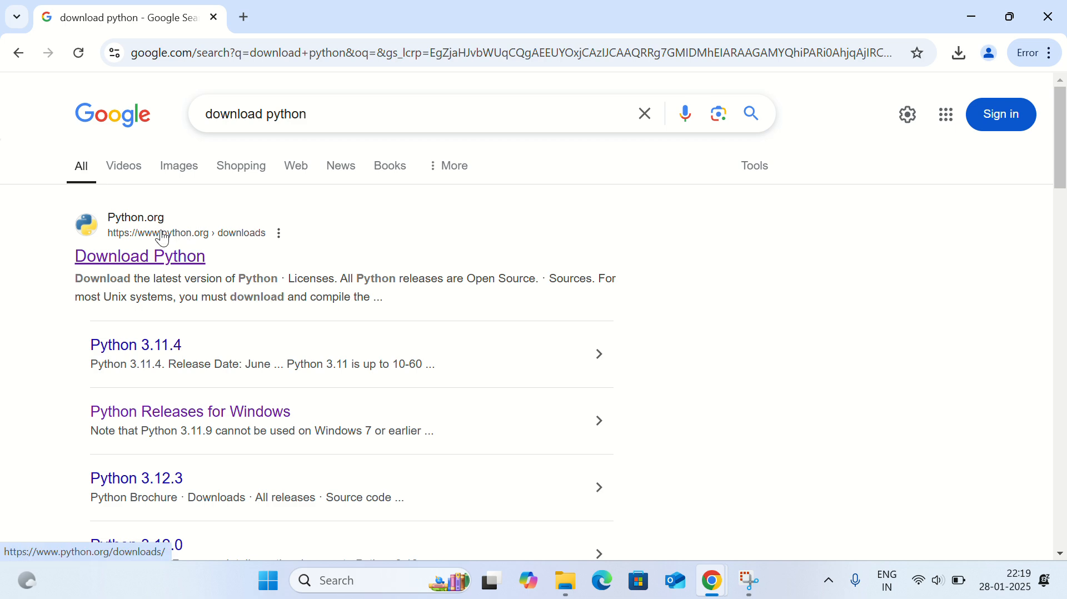
Open the Download Python page on python.org and go to its list of Windows releases.
left_click(110, 257)
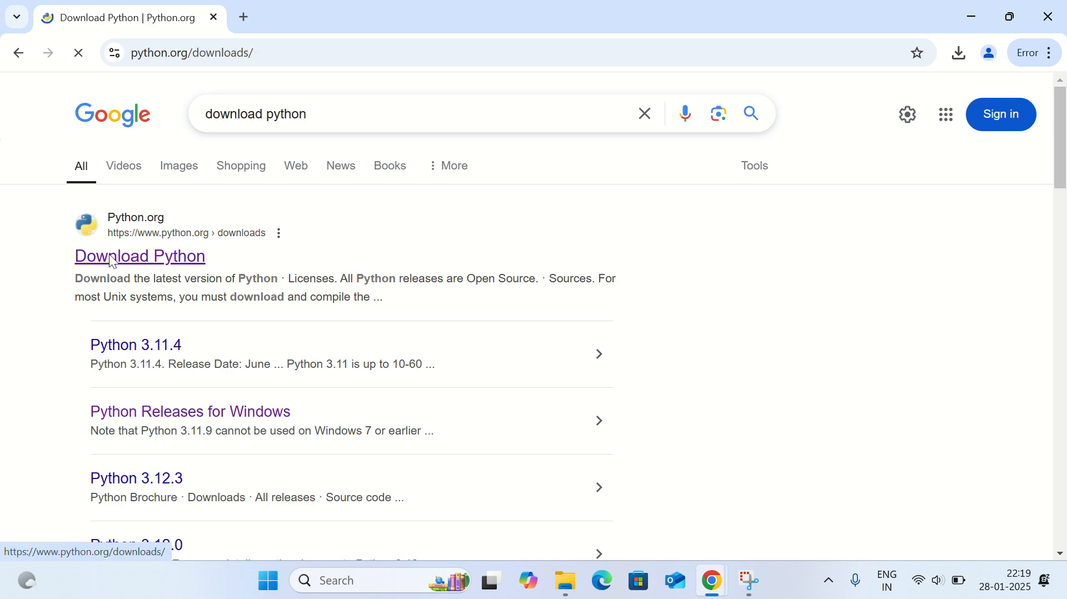
mouse_move(197, 238)
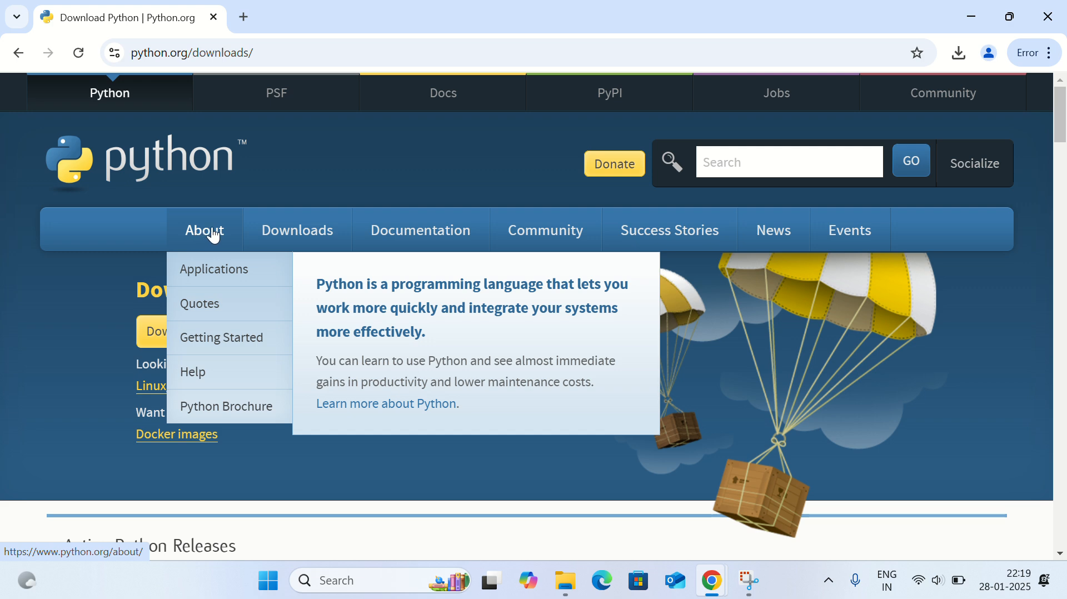
mouse_move(265, 231)
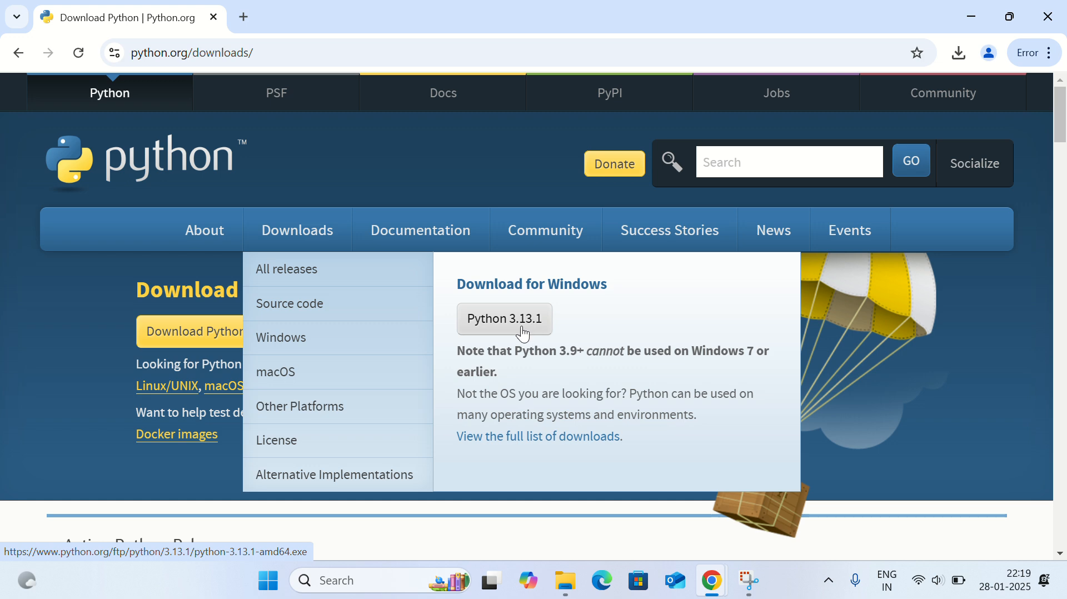
left_click(301, 344)
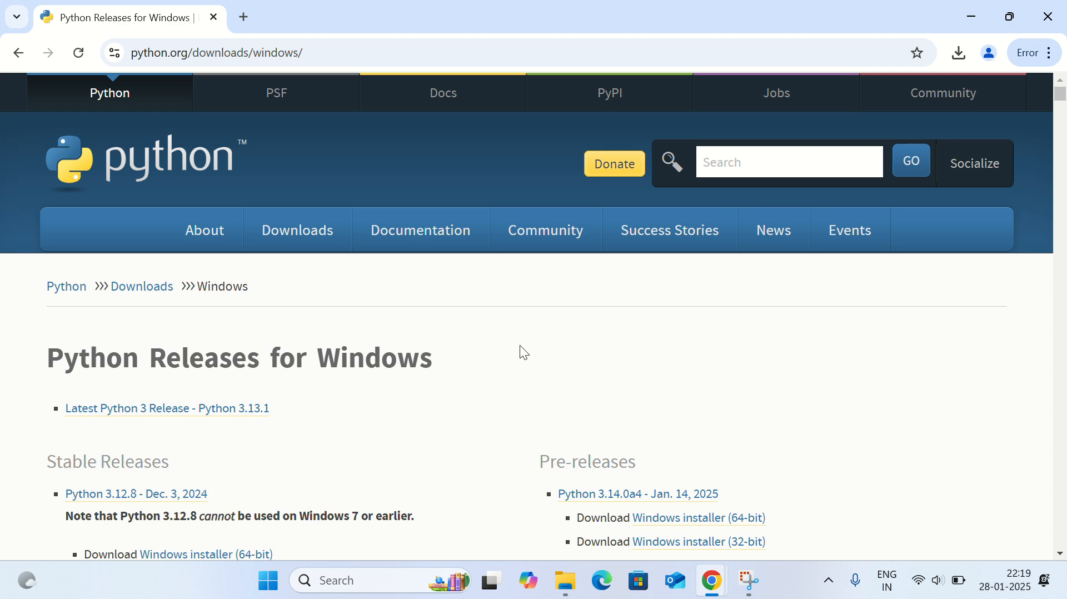
Download the 64-bit Windows installer of the stable release Python 3.13.1.
scroll(514, 347, "down", 4)
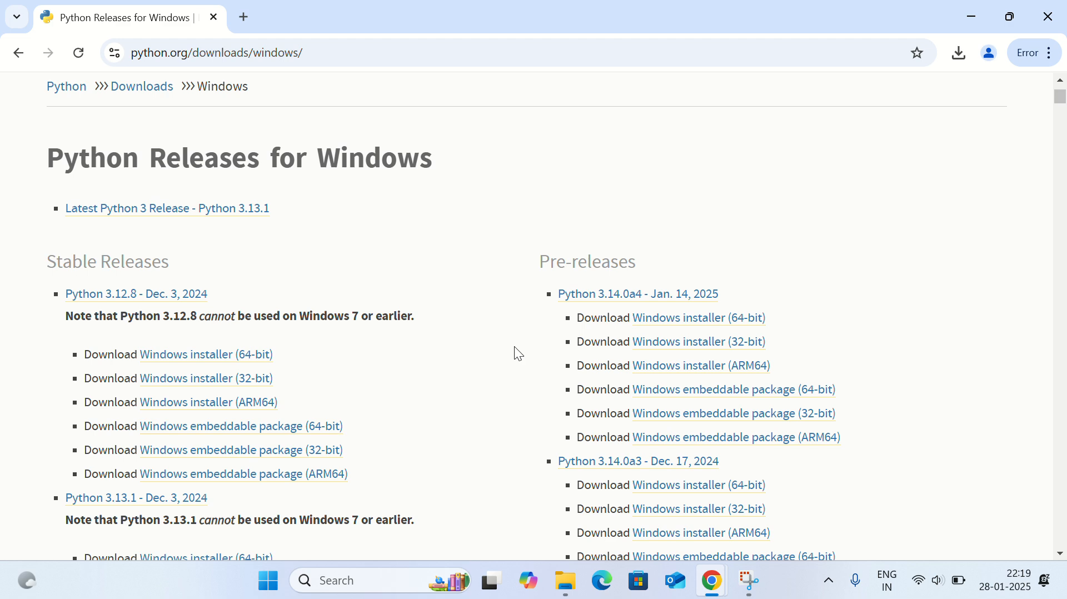
scroll(515, 348, "down", 2)
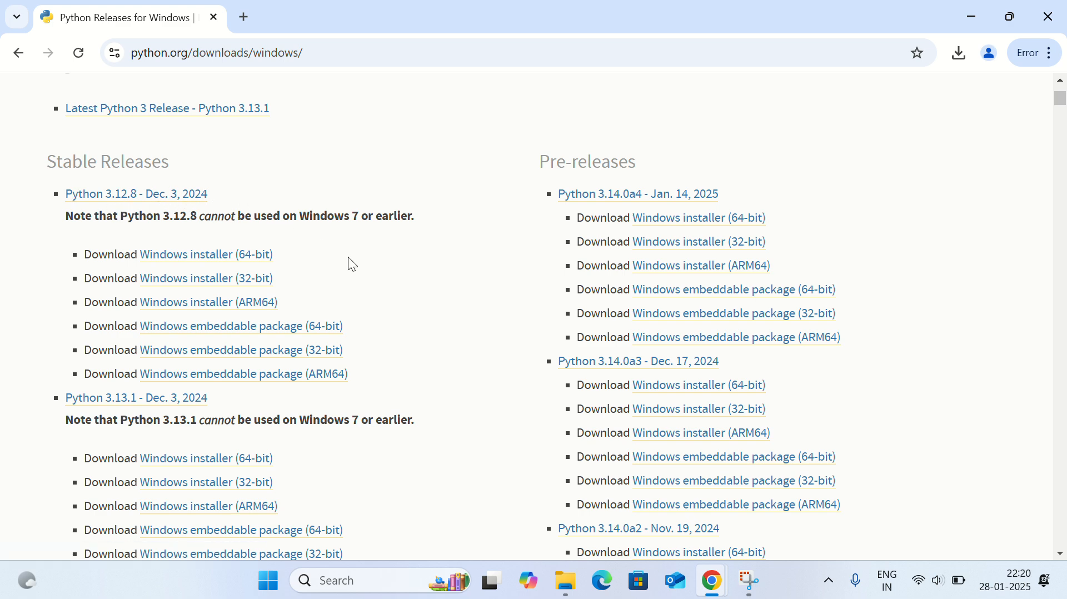
scroll(476, 350, "down", 1)
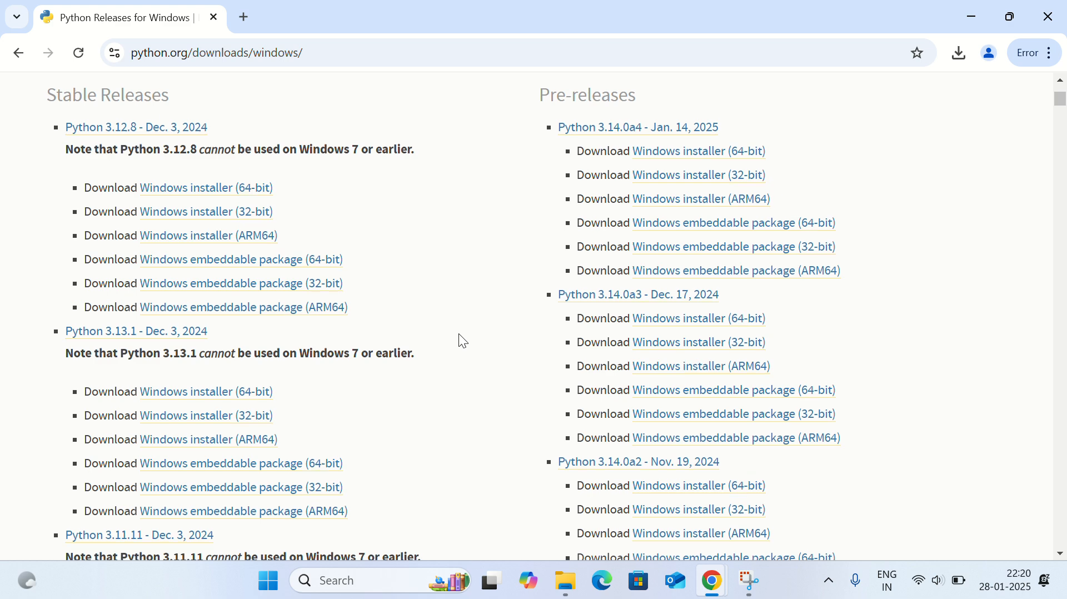
scroll(458, 334, "down", 1)
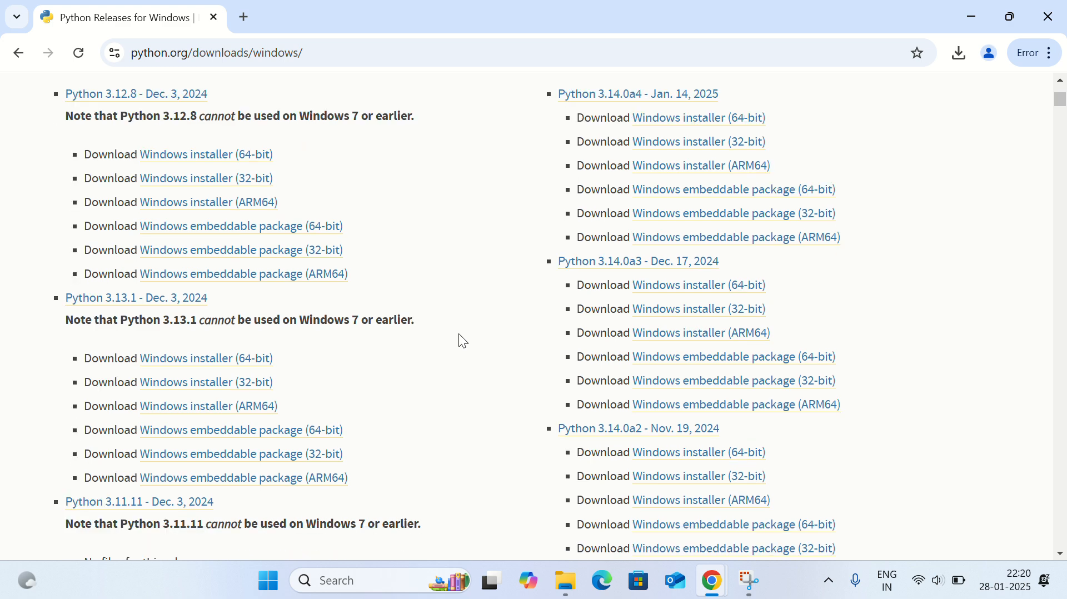
scroll(462, 340, "up", 1)
scroll(458, 342, "down", 1)
left_click_drag(122, 314, 422, 323)
left_click(339, 349)
left_click(175, 364)
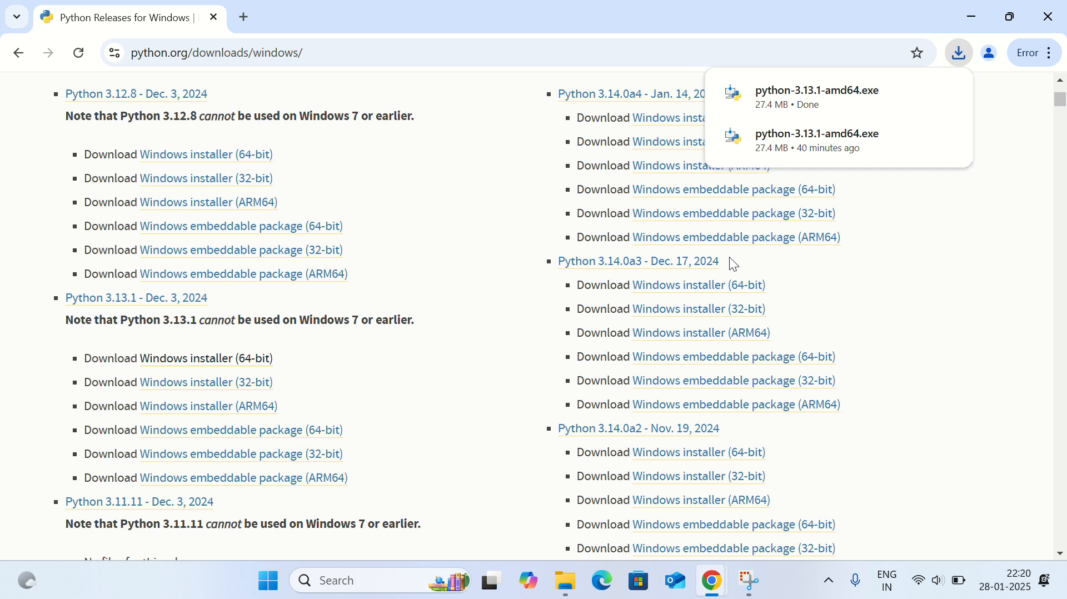
Show the downloaded python-3.13.1-amd64.exe in its folder and run the installer.
left_click(958, 55)
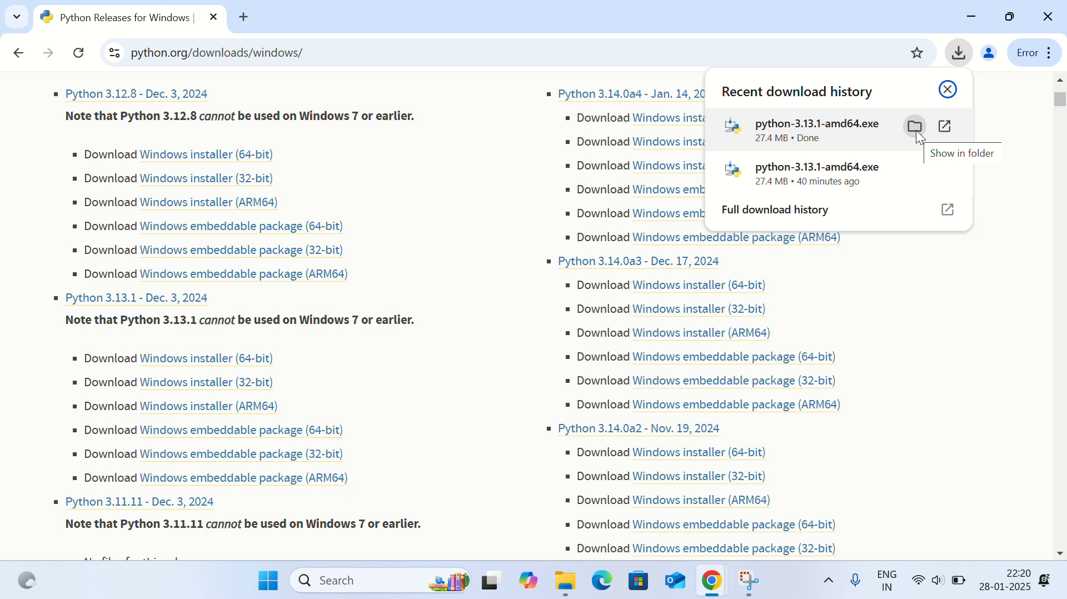
left_click(916, 131)
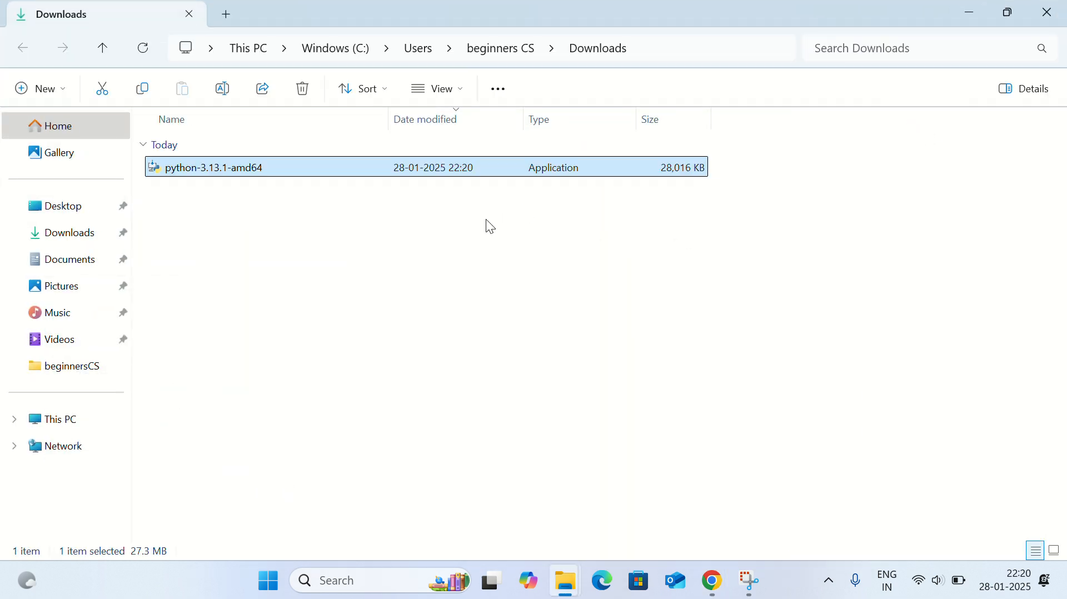
double_click(203, 167)
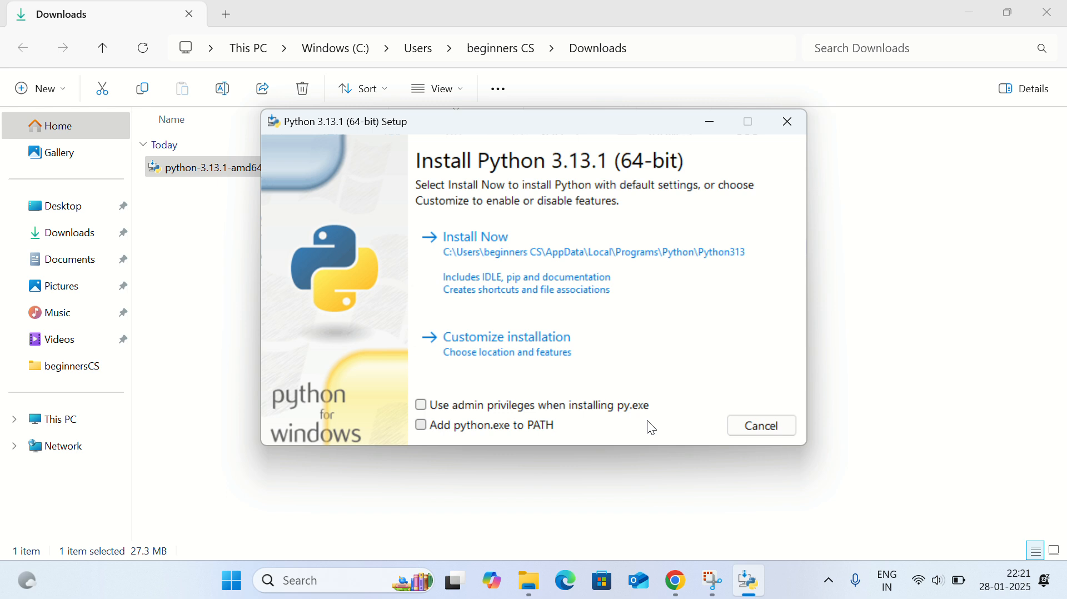
Enable admin privileges for py.exe and adding python.exe to PATH, and continue the customized installation with the default optional features.
left_click(429, 407)
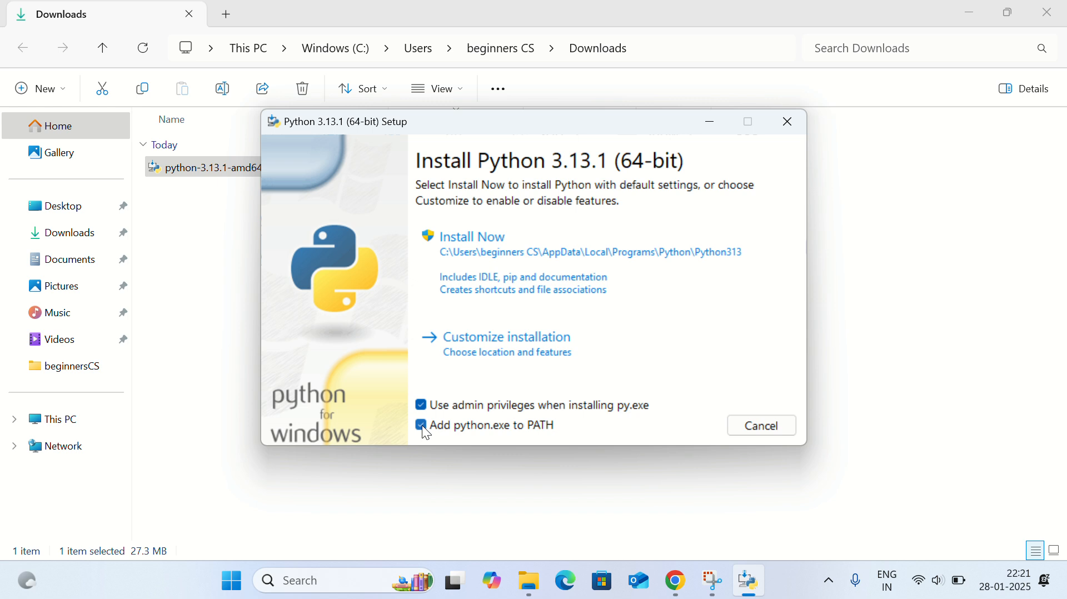
left_click(505, 351)
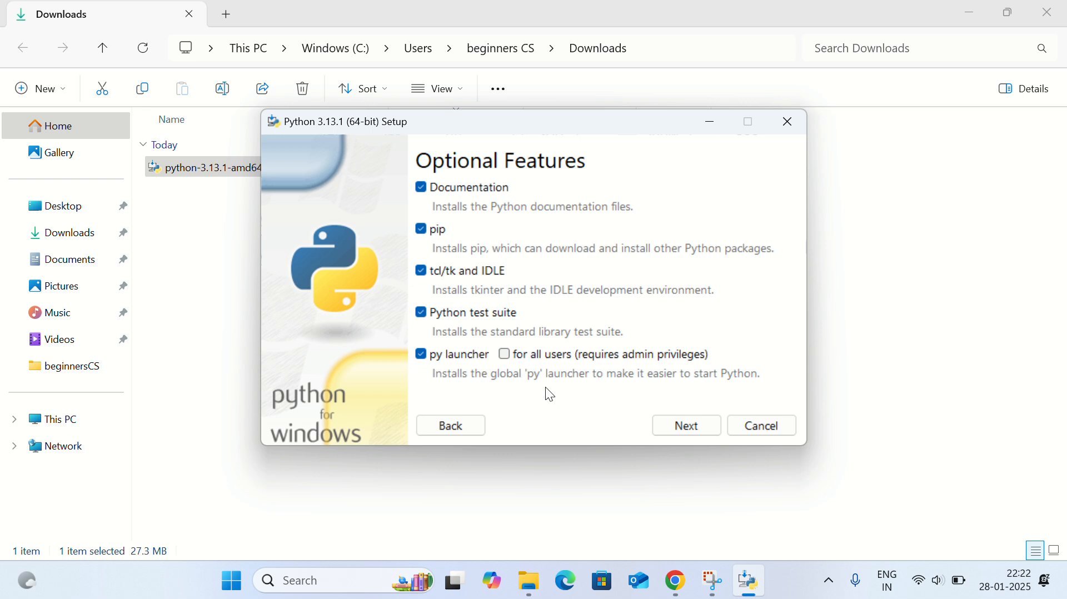
left_click(683, 425)
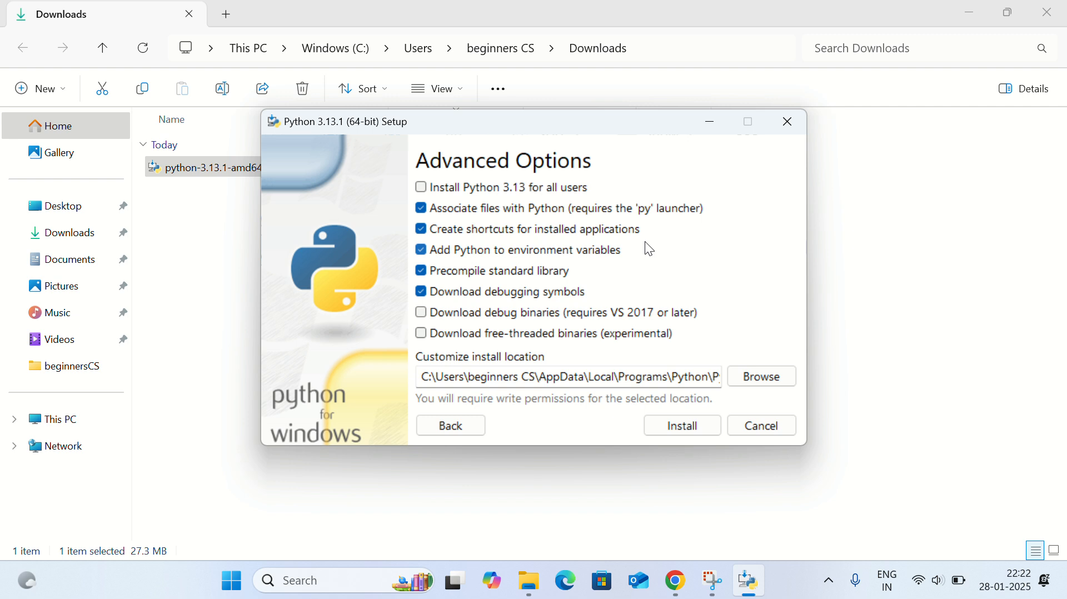
Clear the default path from the custom install location in the advanced options.
left_click(577, 378)
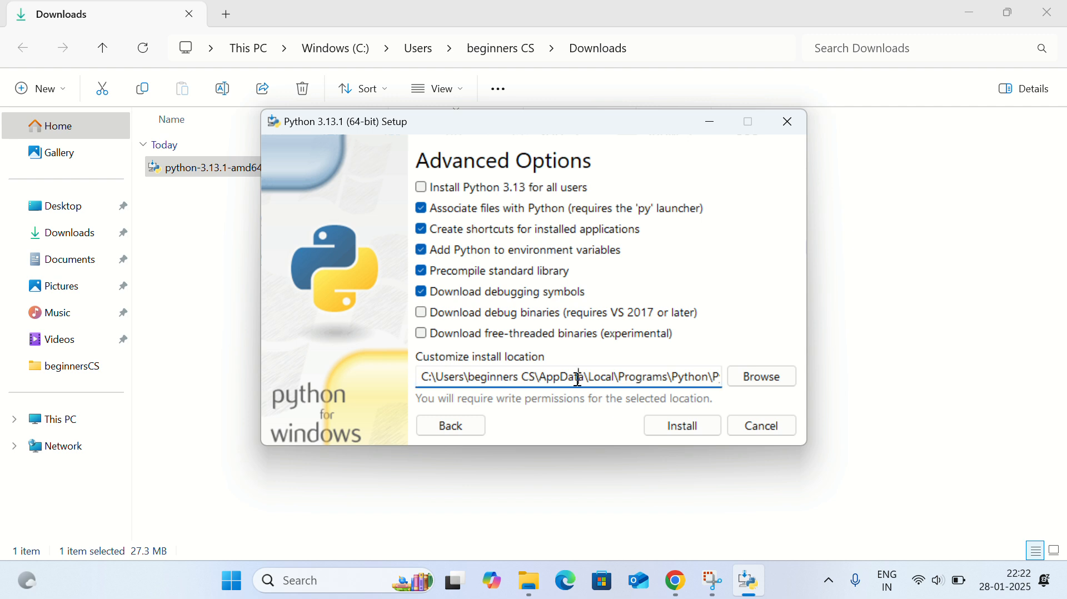
key("End")
key("ctrl+a")
key("BackSpace")
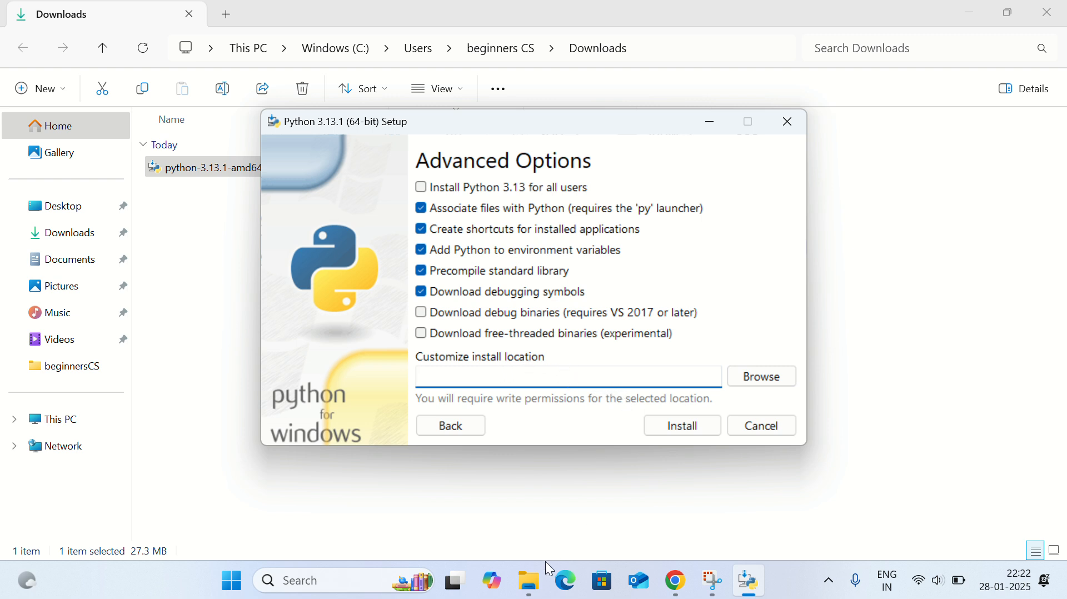
Browse in File Explorer to the python folder inside beginnersCS on drive C: and copy its full path.
mouse_move(542, 581)
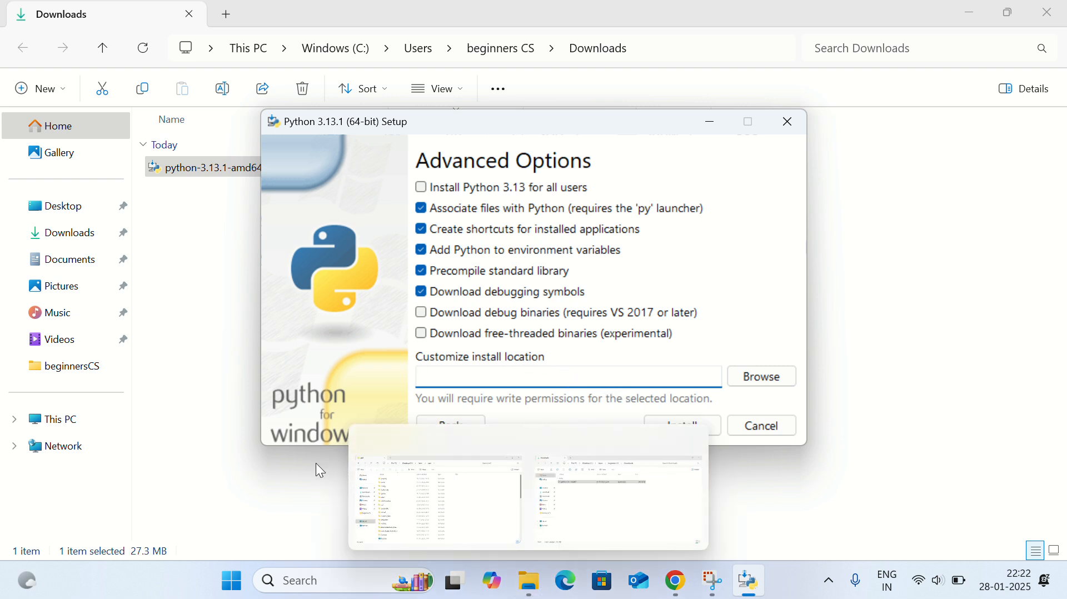
left_click(79, 417)
double_click(278, 145)
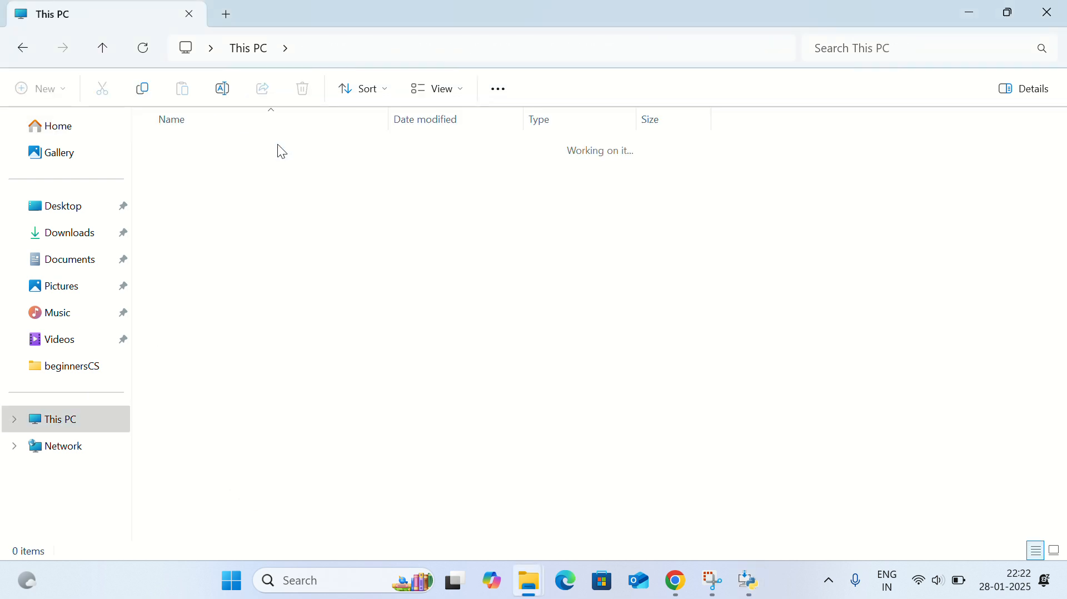
double_click(219, 168)
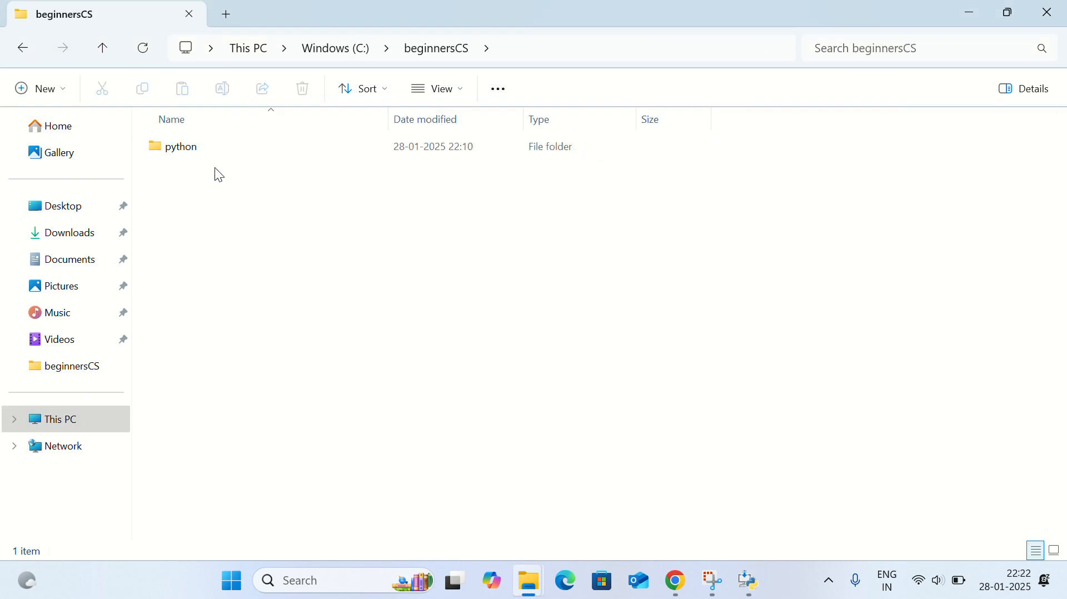
left_click(206, 149)
double_click(203, 146)
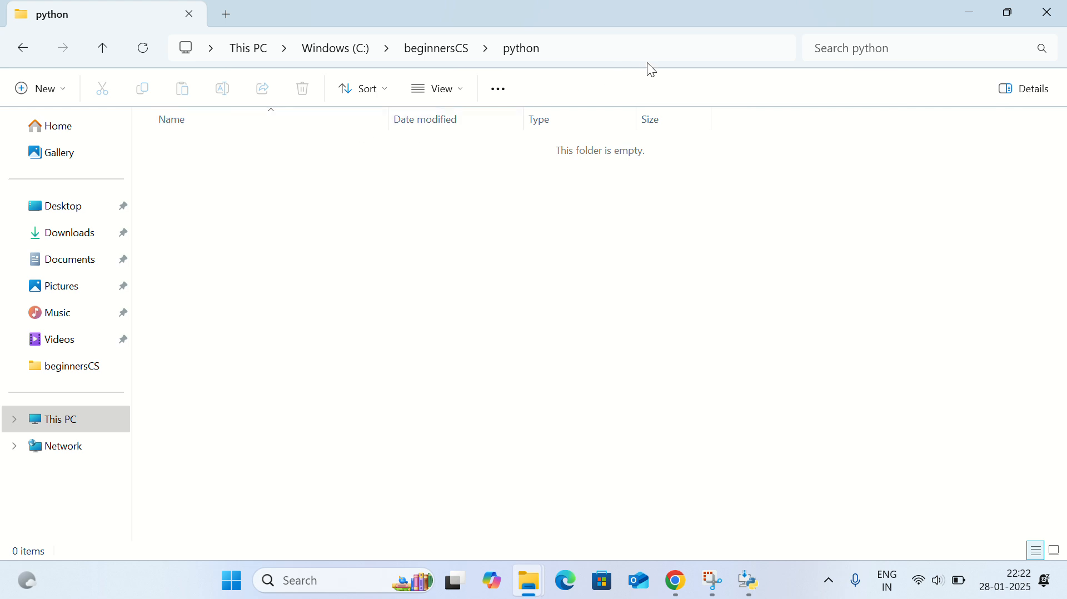
left_click(672, 56)
key("ctrl+c")
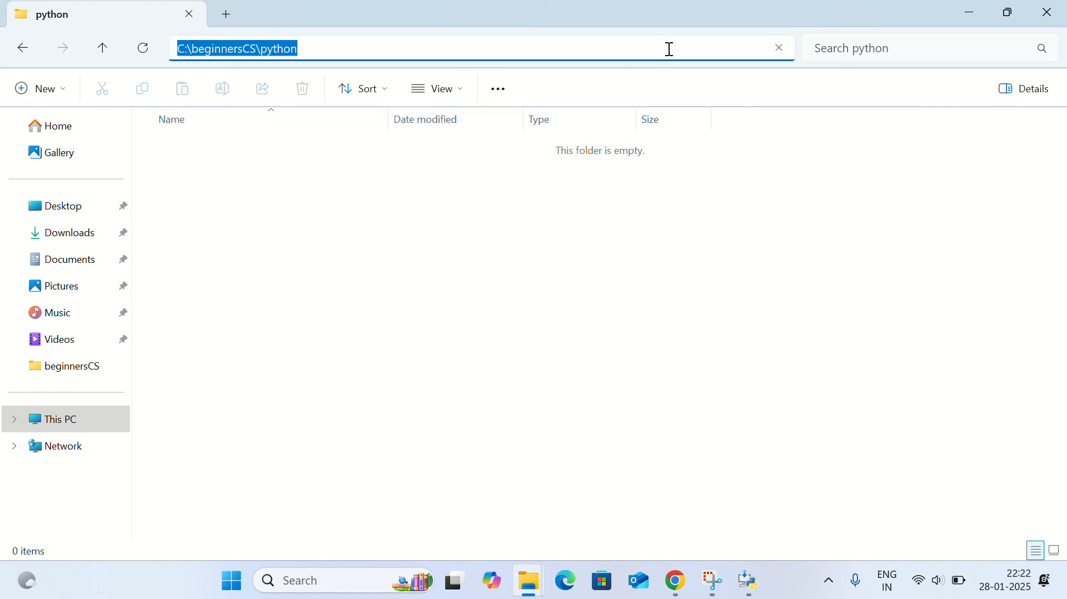
Install Python with C:\beginnersCS\python as the install location and close the setup wizard once it finishes.
key("alt+Tab")
left_click(494, 381)
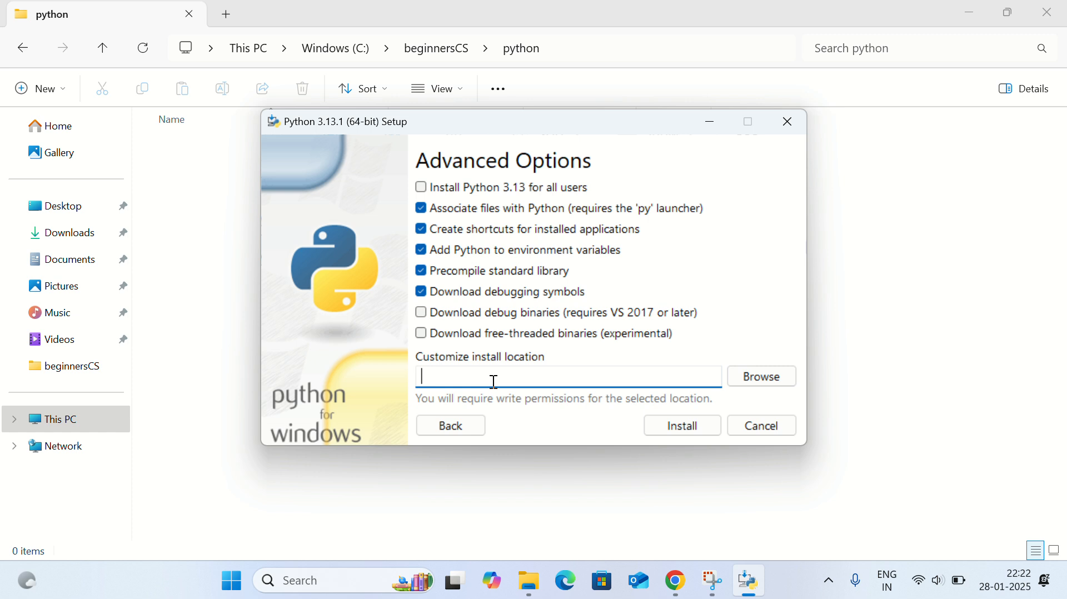
key("ctrl+v")
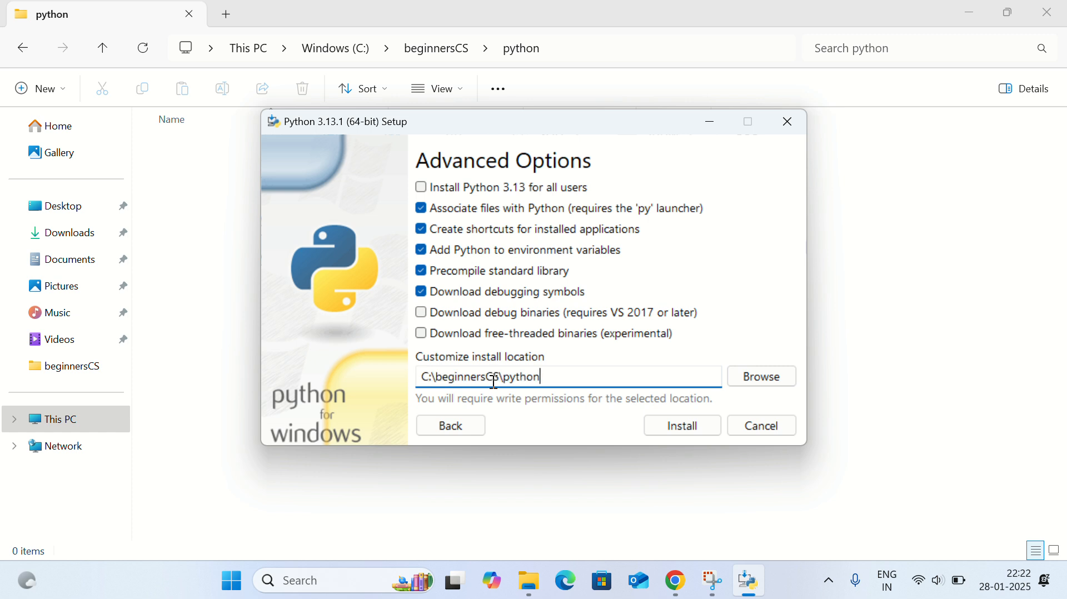
left_click(684, 424)
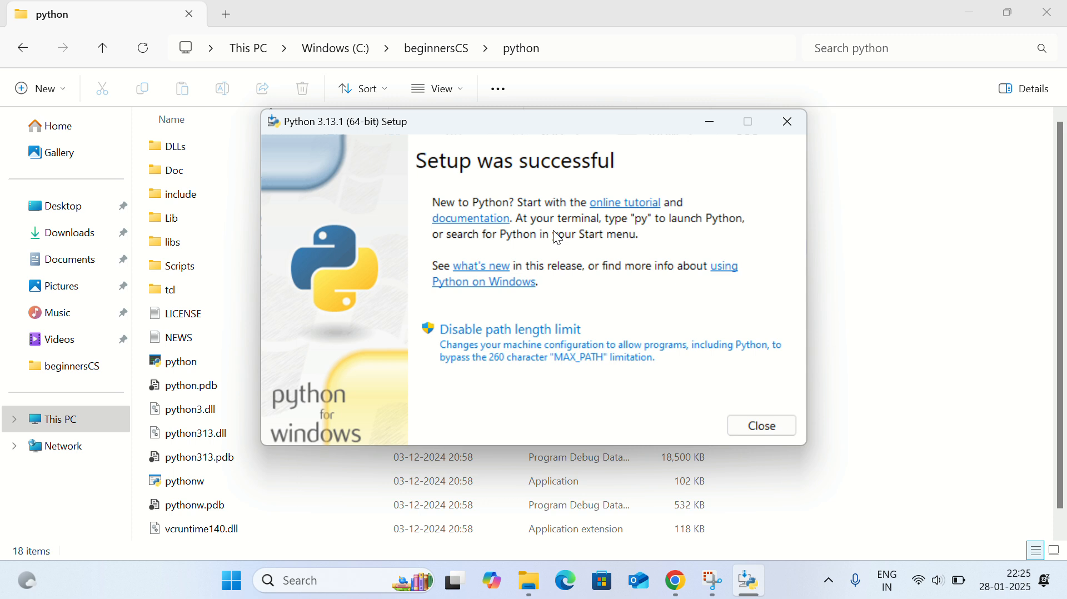
left_click(770, 428)
left_click(843, 359)
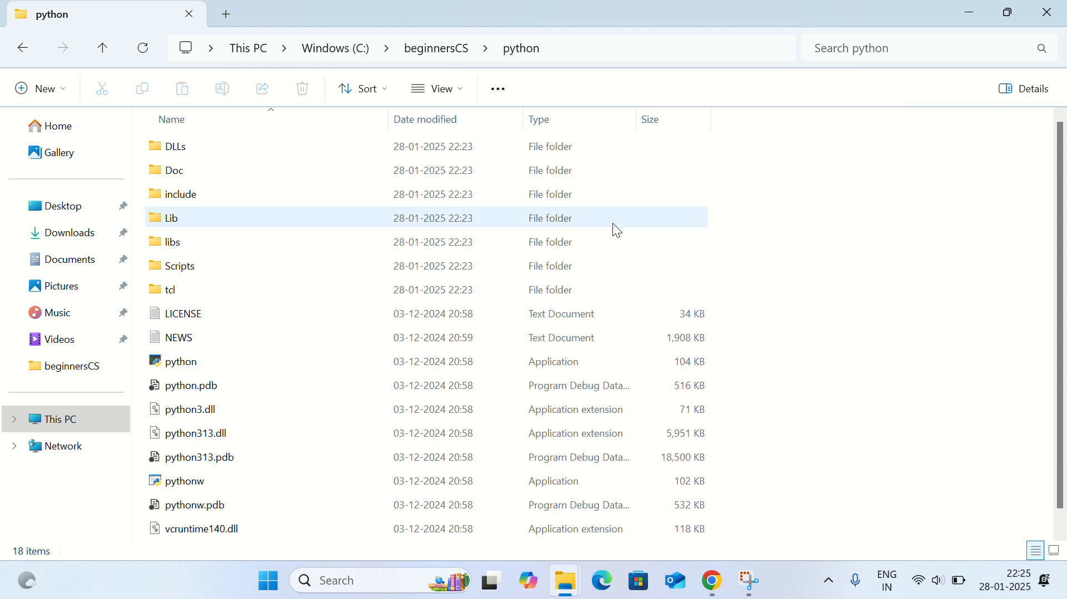
Search Windows for cmd and open a Command Prompt window.
left_click(339, 581)
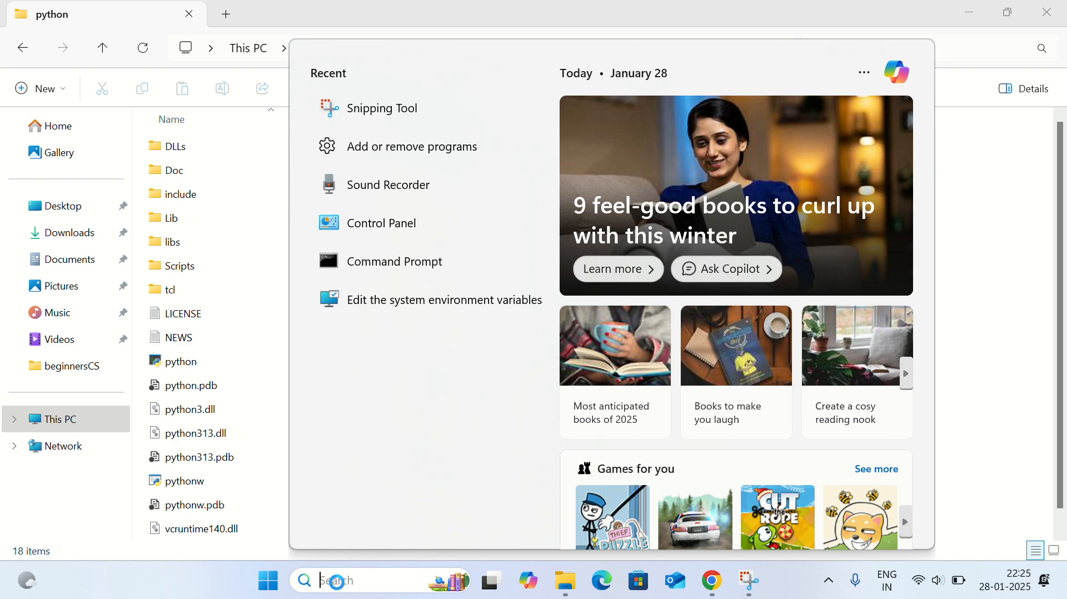
type("cmd")
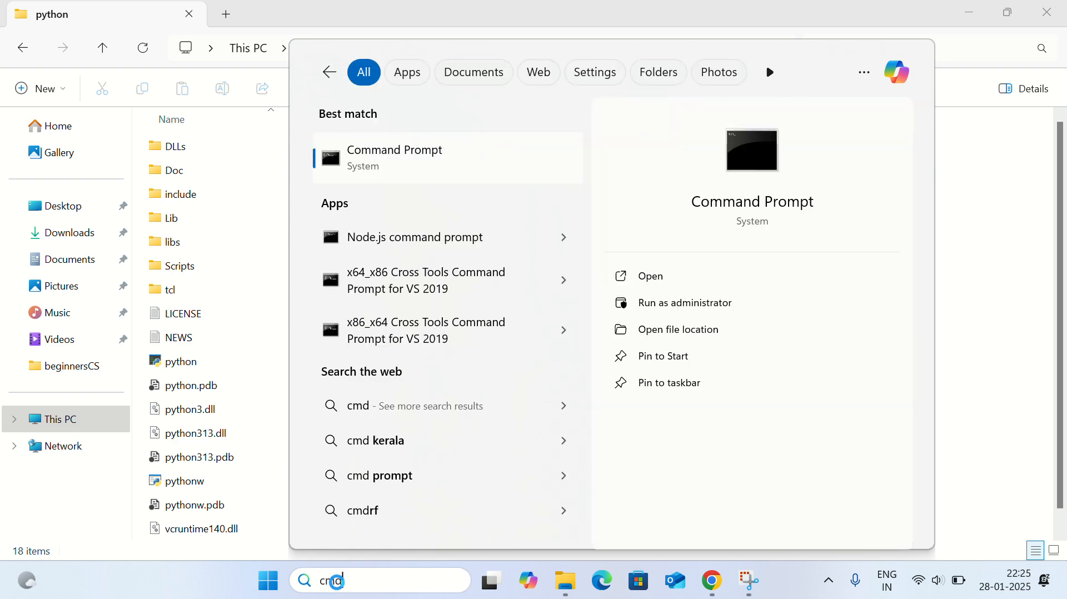
key("Escape")
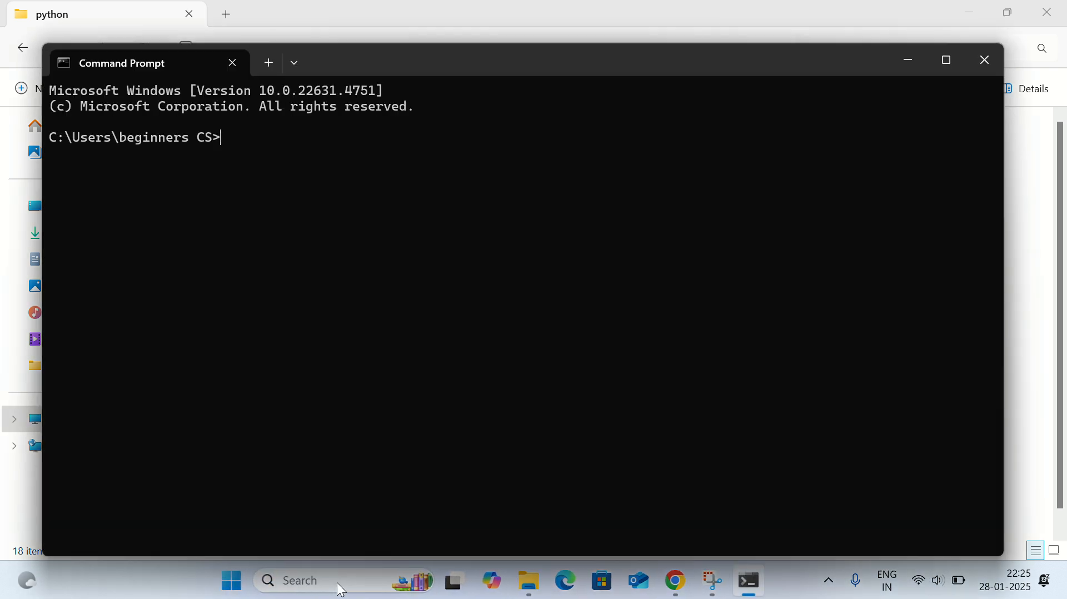
key("Return")
key("Return")
key("Return")
key("Return")
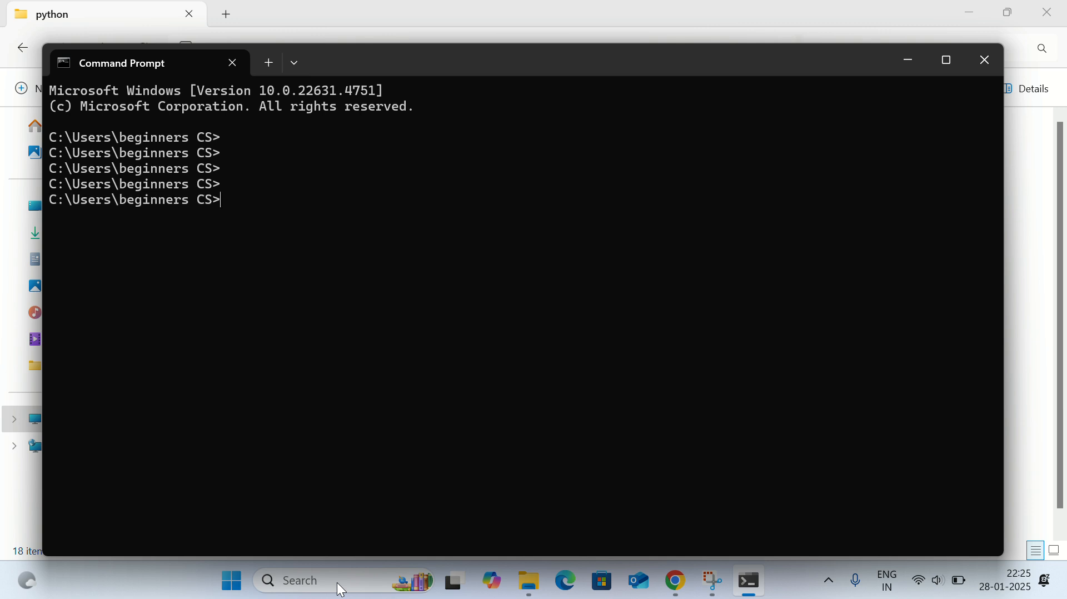
Look up the installed Python executable's location in Command Prompt with the command where python.
type("where python")
key("Return")
key("Return")
key("Return")
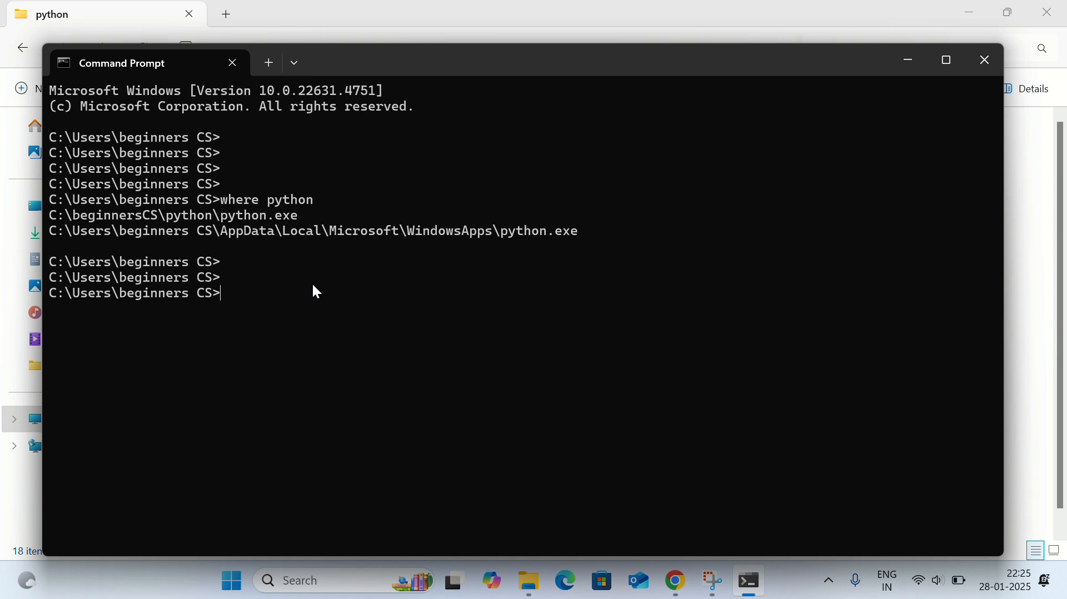
Check the installed Python version in Command Prompt with the command python --version.
type("python --version")
key("Return")
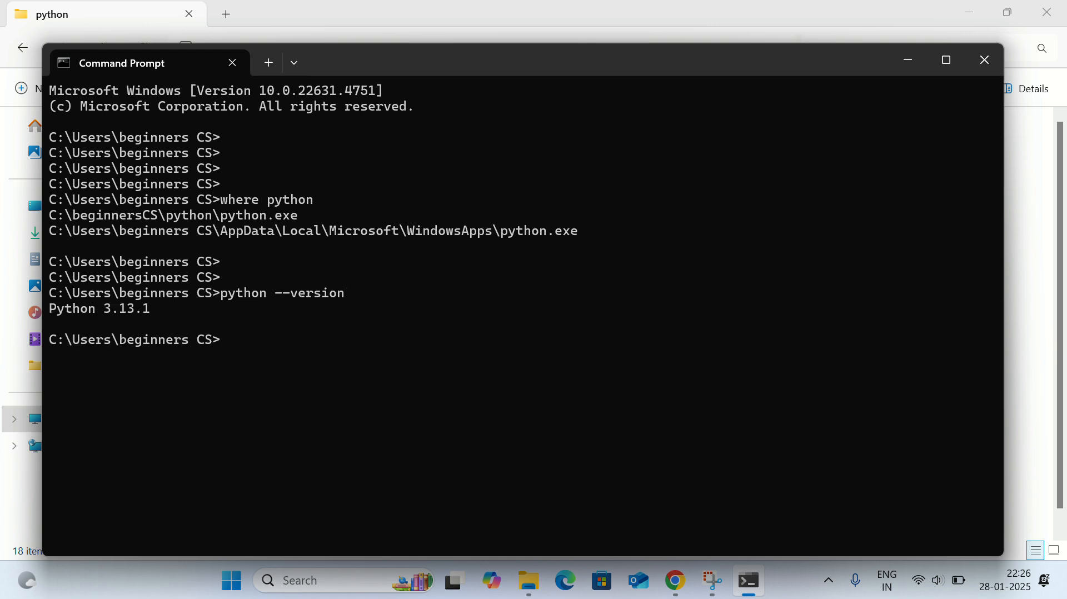
key("Return")
key("Return")
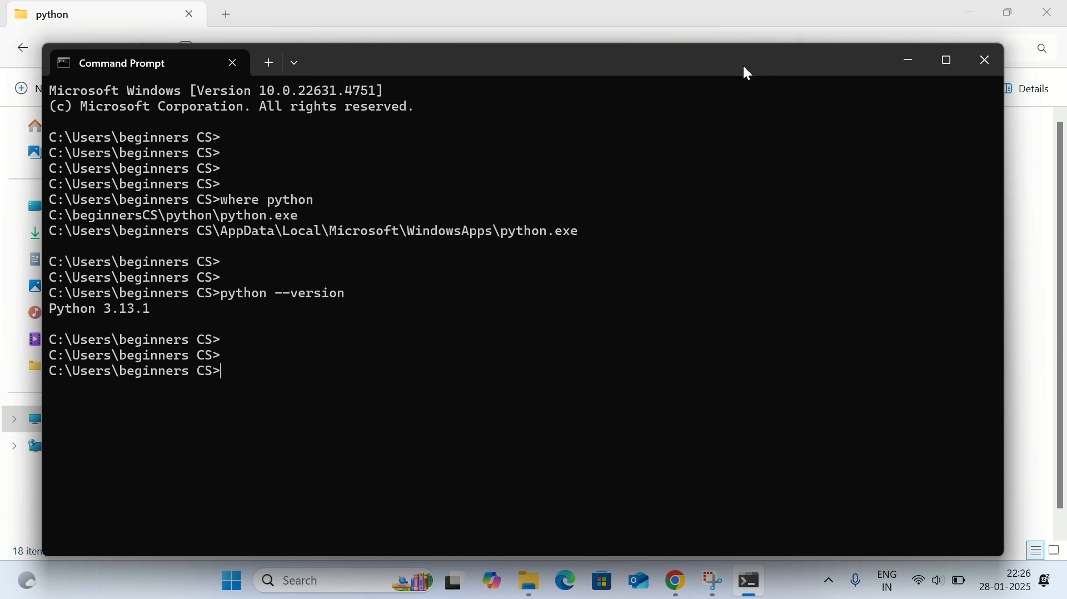
mouse_move(740, 67)
left_mouse_down()
mouse_move(800, 78)
mouse_move(744, 65)
left_mouse_up()
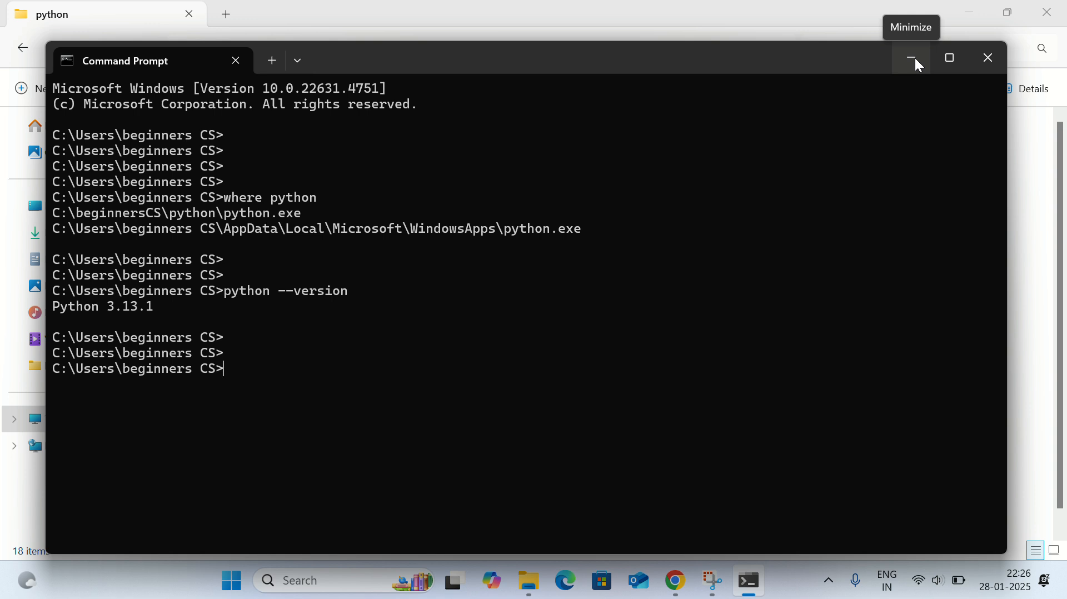
Search Windows for env, open the system environment variables, and open the user Path variable for editing.
left_click(311, 581)
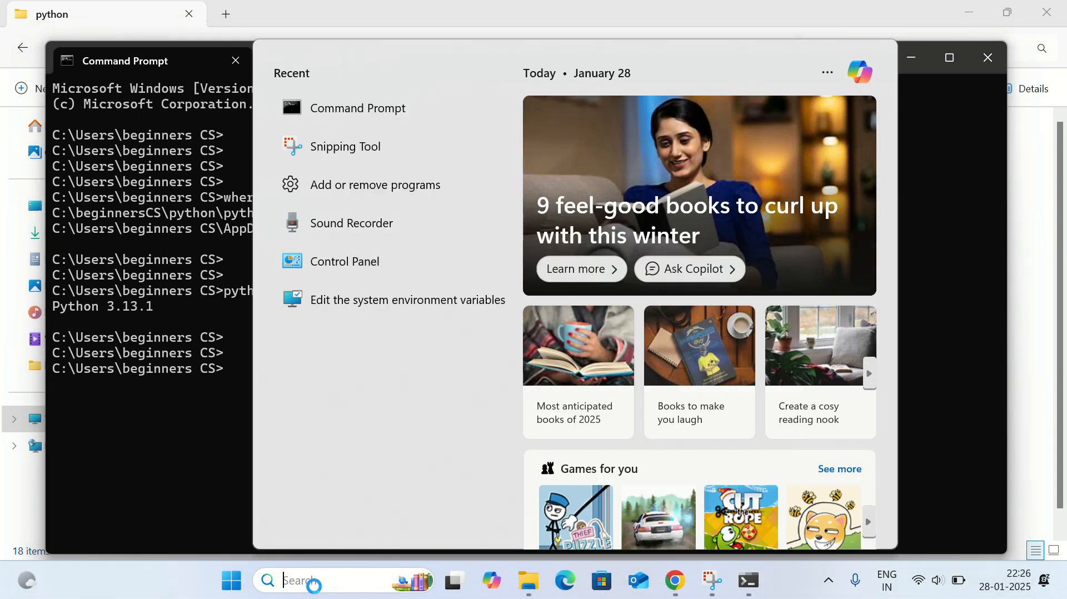
left_click(227, 356)
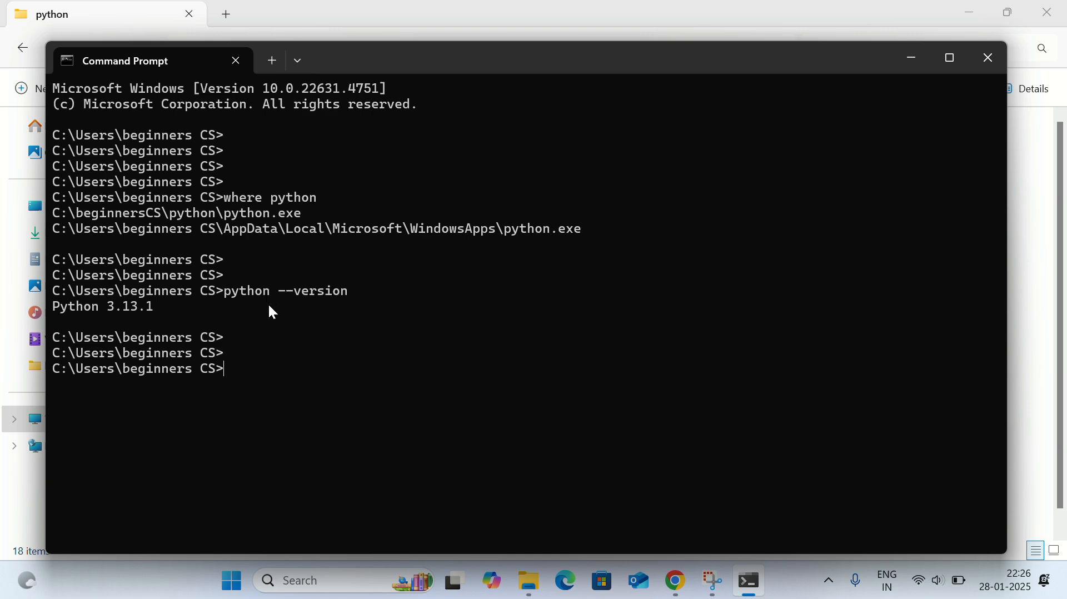
left_click(295, 579)
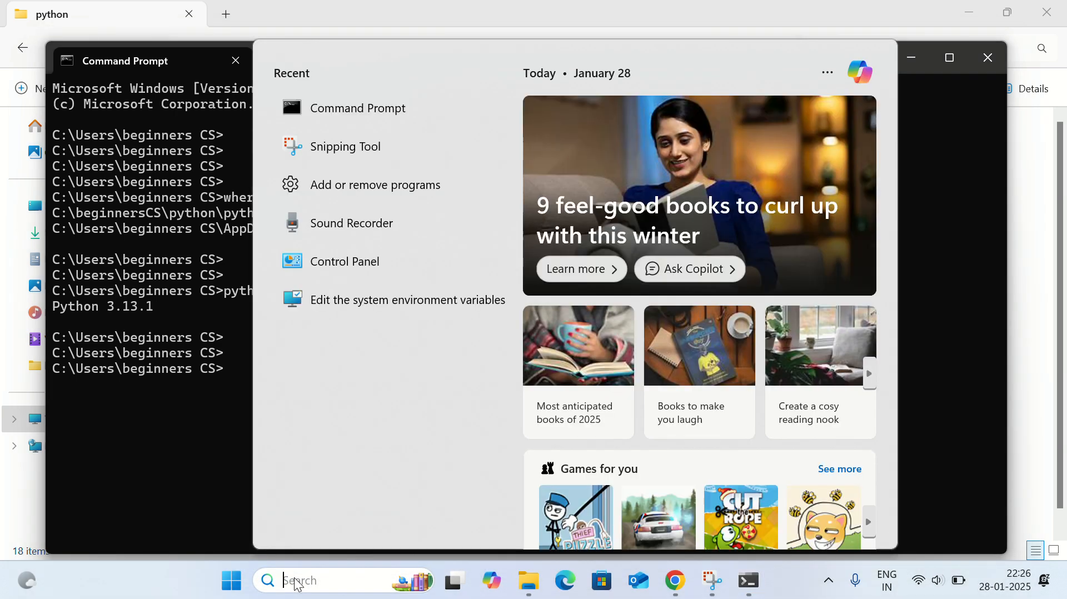
type("env")
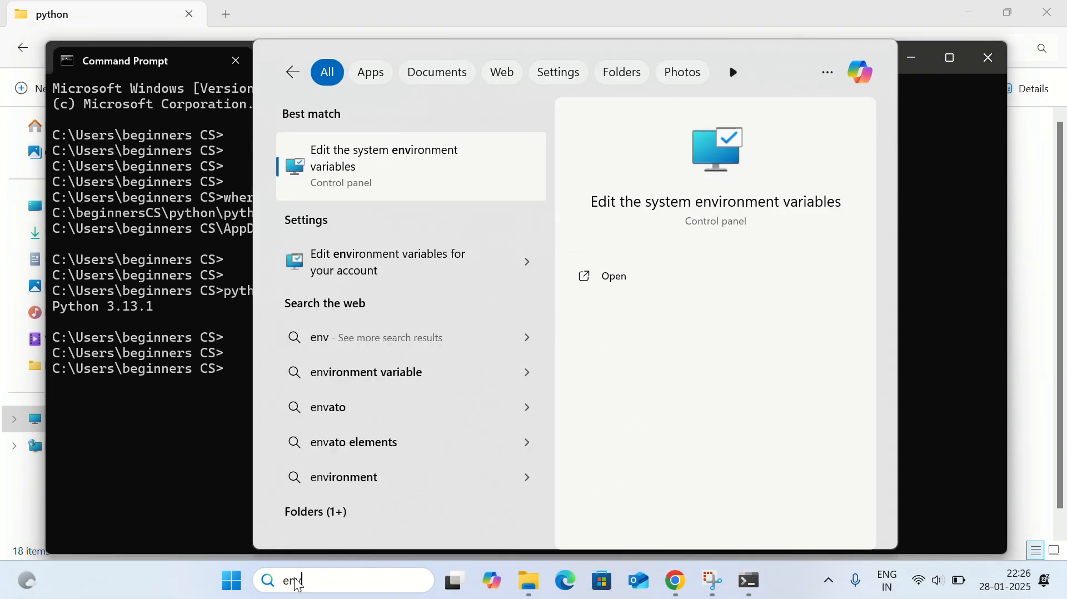
key("Return")
left_click(339, 393)
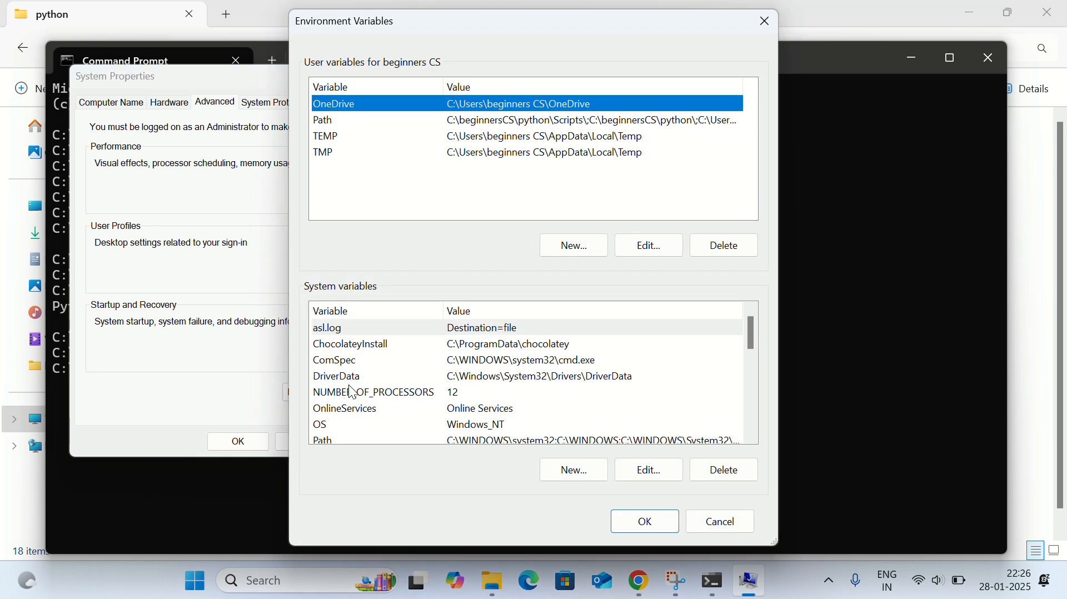
double_click(500, 122)
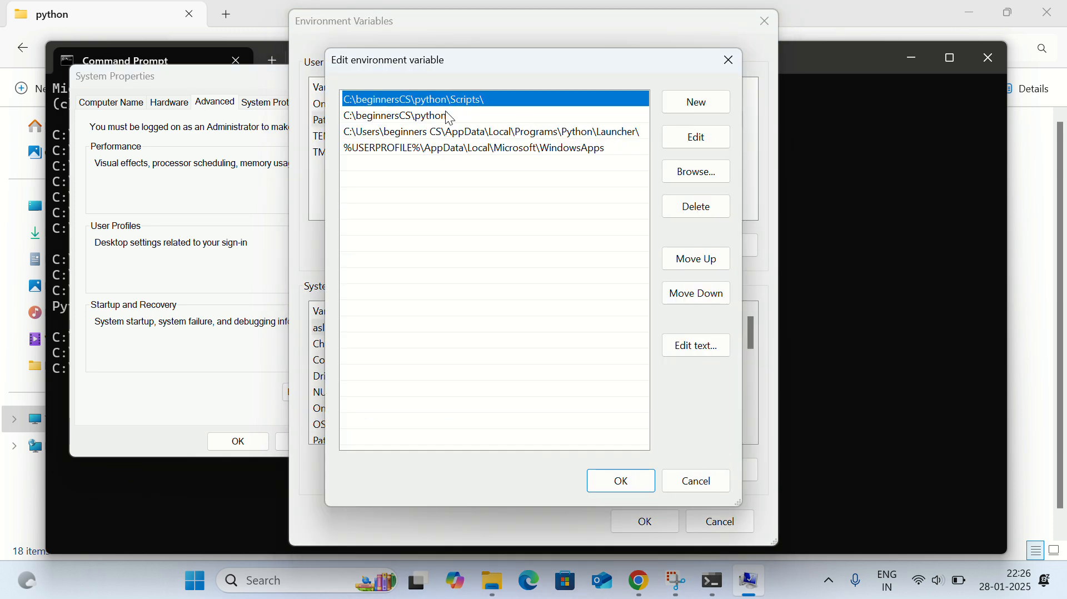
Examine the C:\beginnersCS\python\ and Scripts entries of Path alongside the Command Prompt output, and close all the environment variable dialogs.
left_click(426, 118)
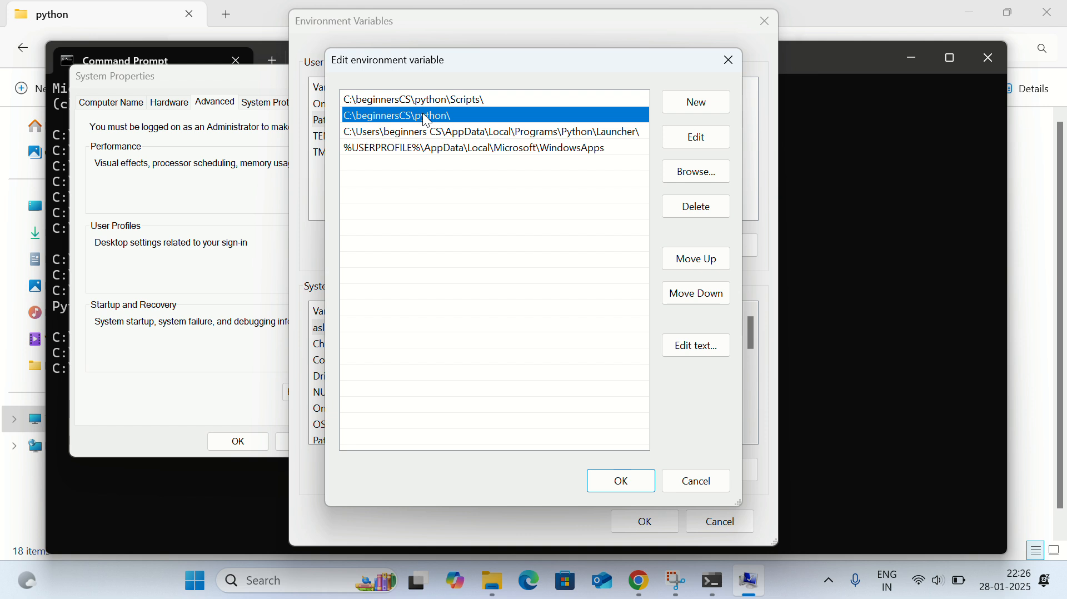
left_click(385, 101)
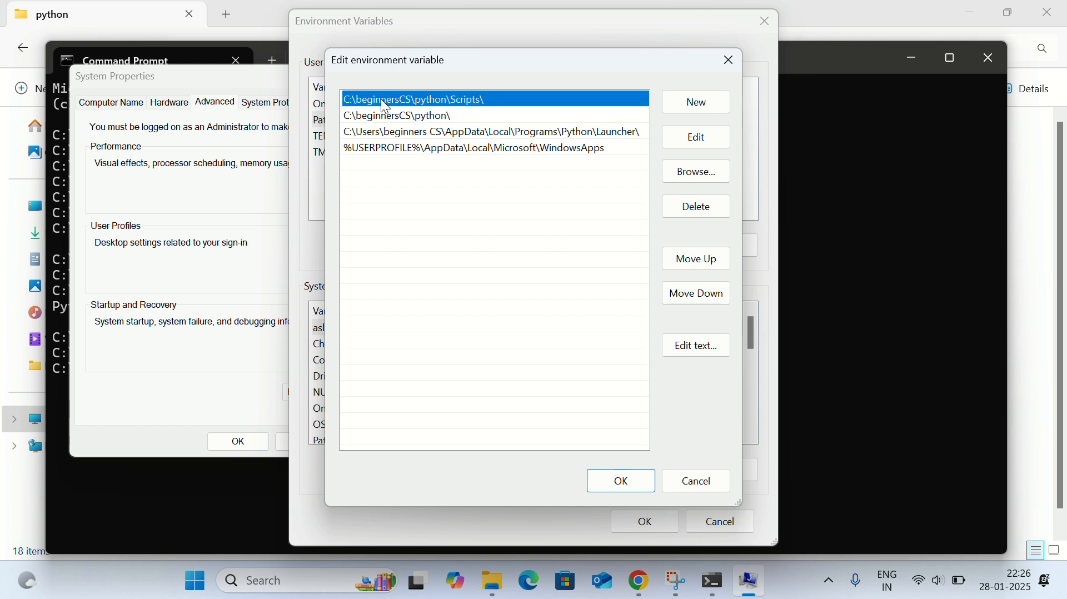
left_click(395, 117)
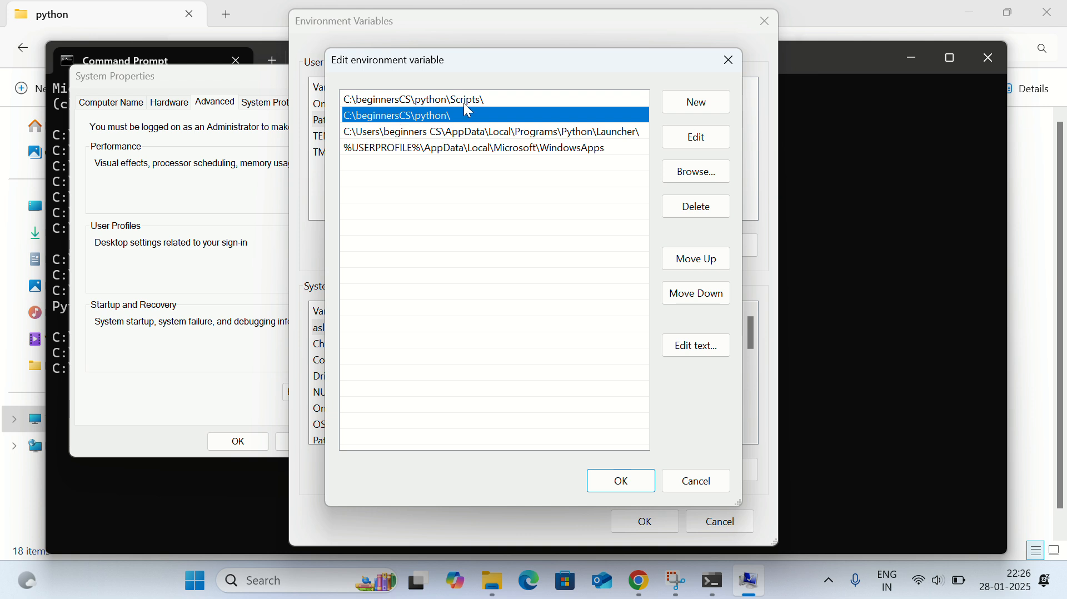
left_click(58, 386)
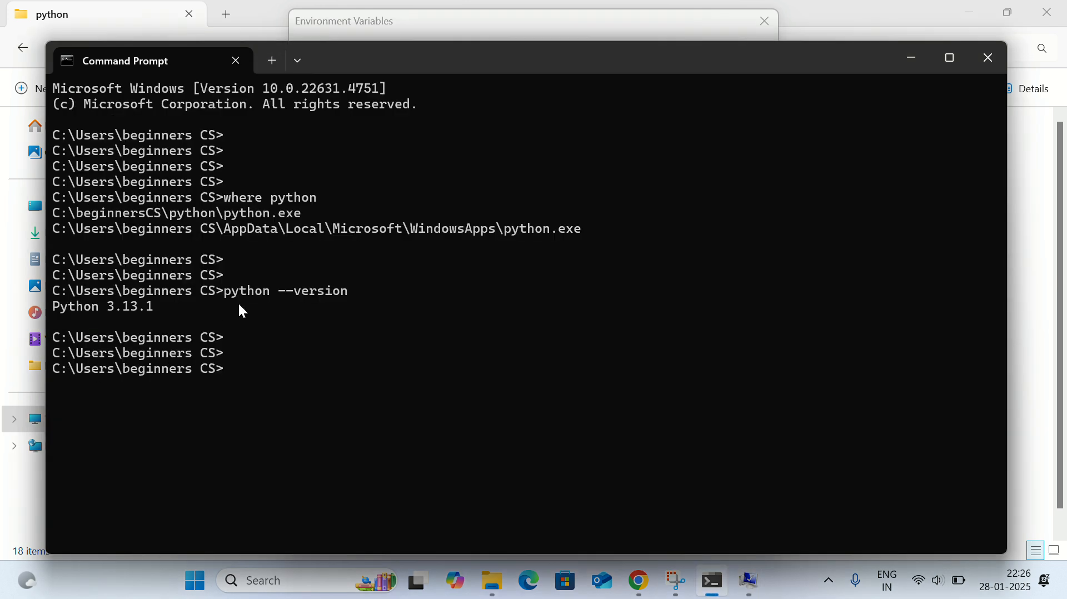
key("alt+Tab")
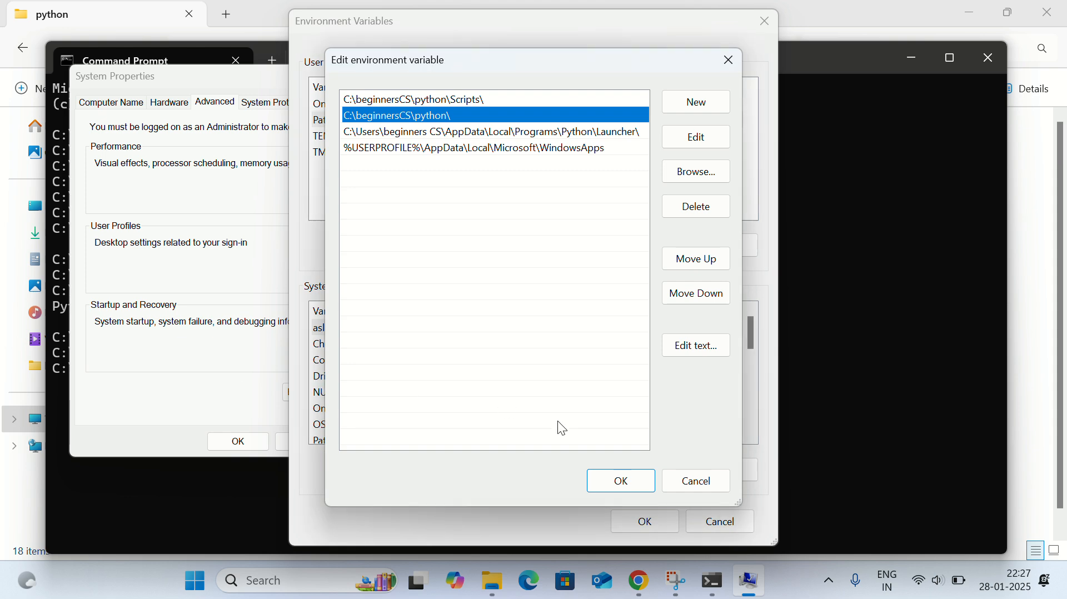
left_click(639, 485)
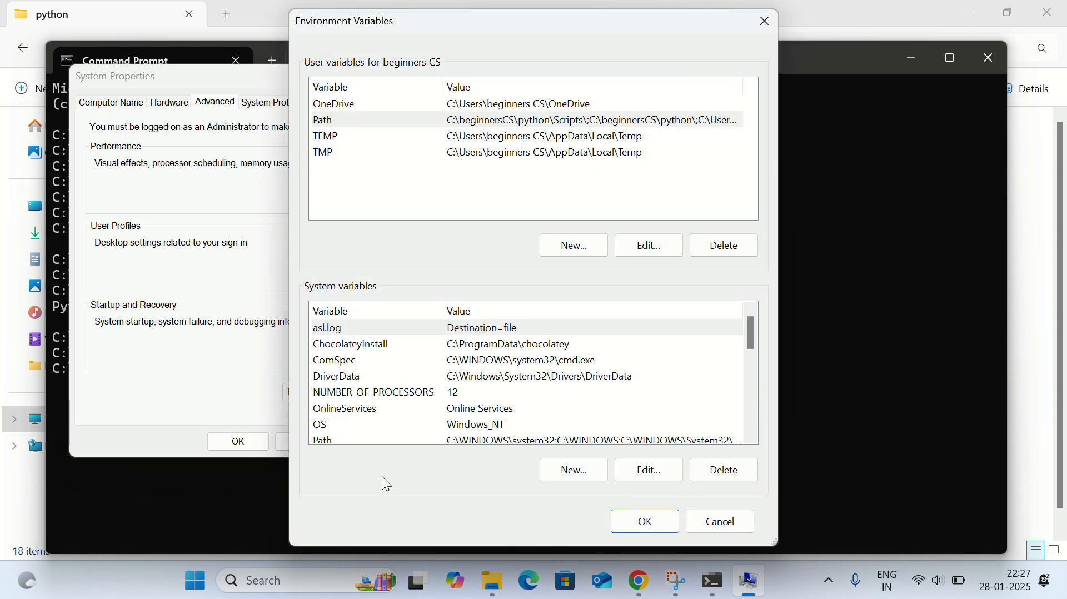
left_click(654, 522)
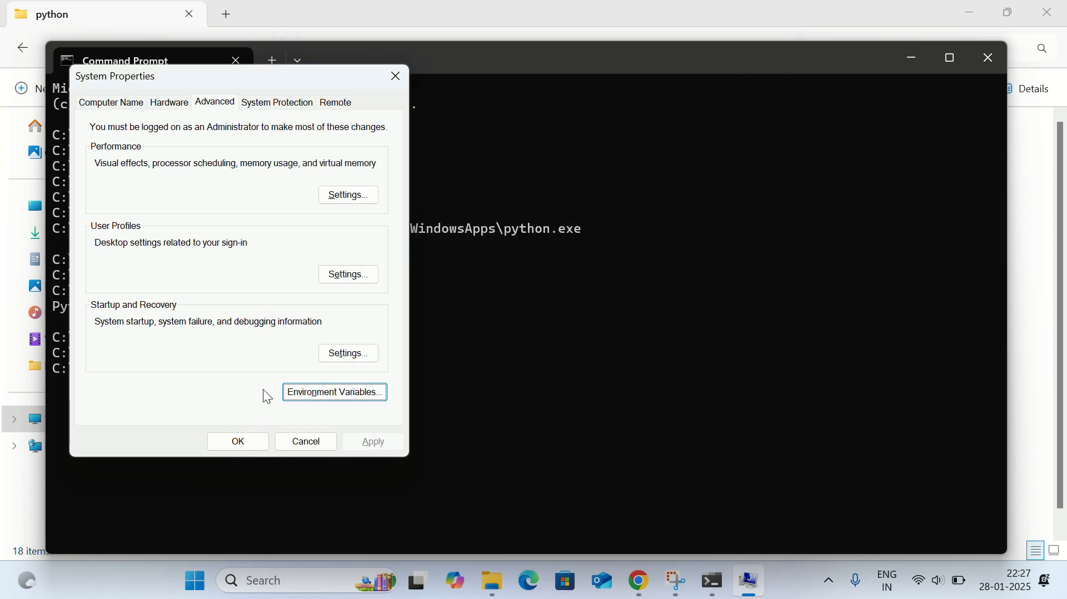
left_click(243, 439)
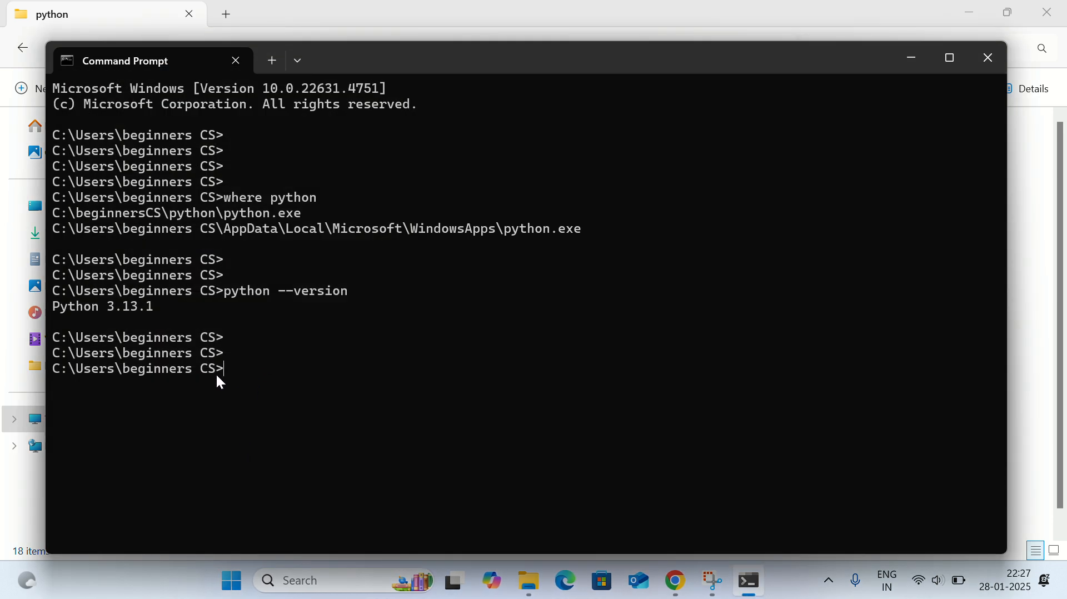
Switch to the File Explorer window showing the python folder and go up to its parent folder beginnersCS.
key("Return")
key("Return")
mouse_move(530, 583)
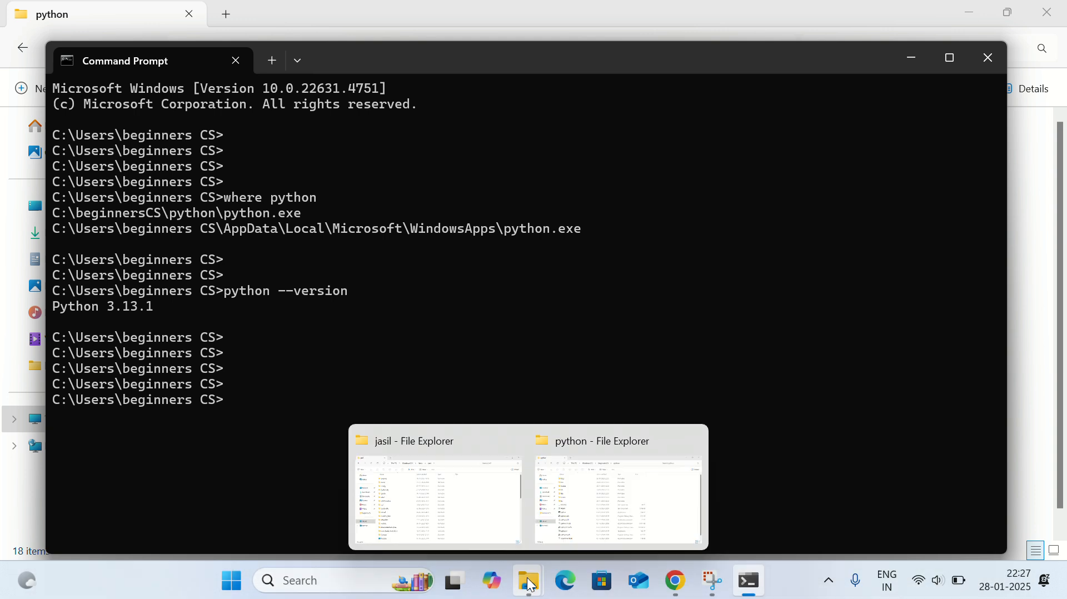
left_click(612, 516)
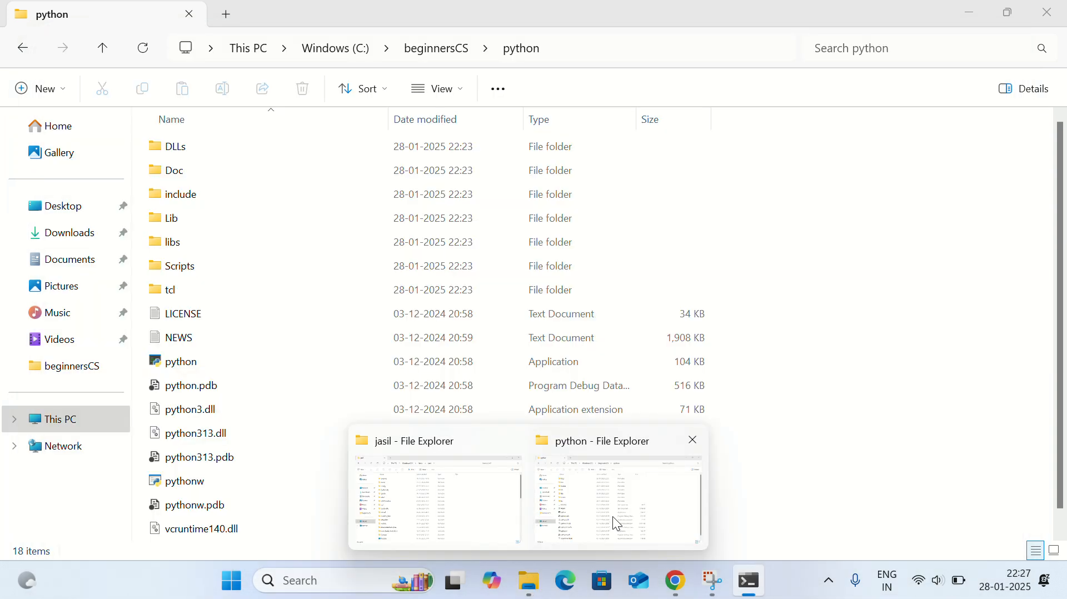
left_click(424, 51)
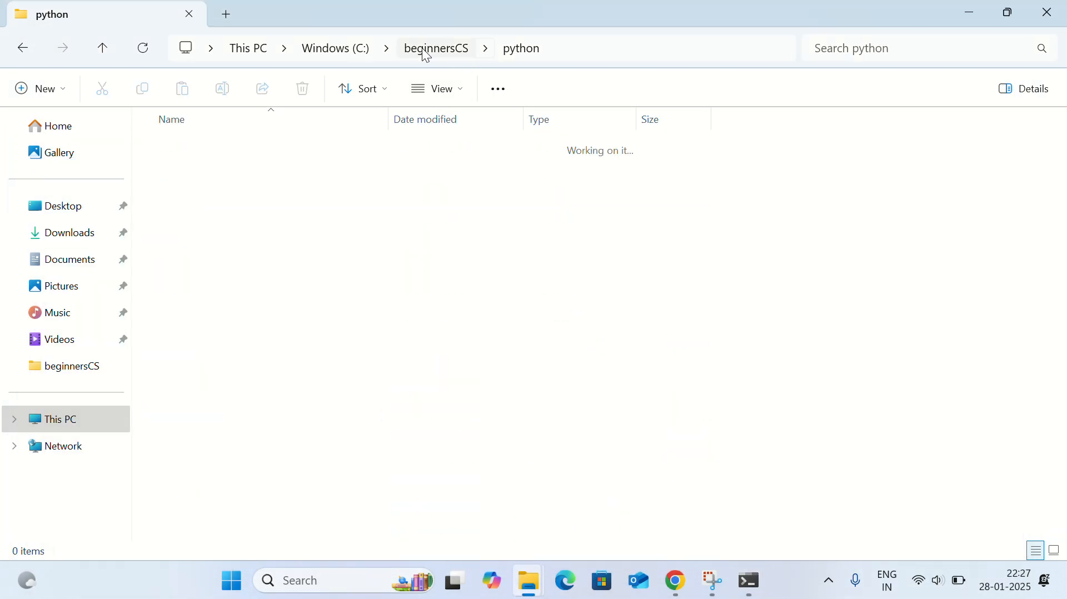
Create a new text document with the default name in the beginnersCS folder and open it in Notepad.
left_click(228, 237)
right_click(230, 241)
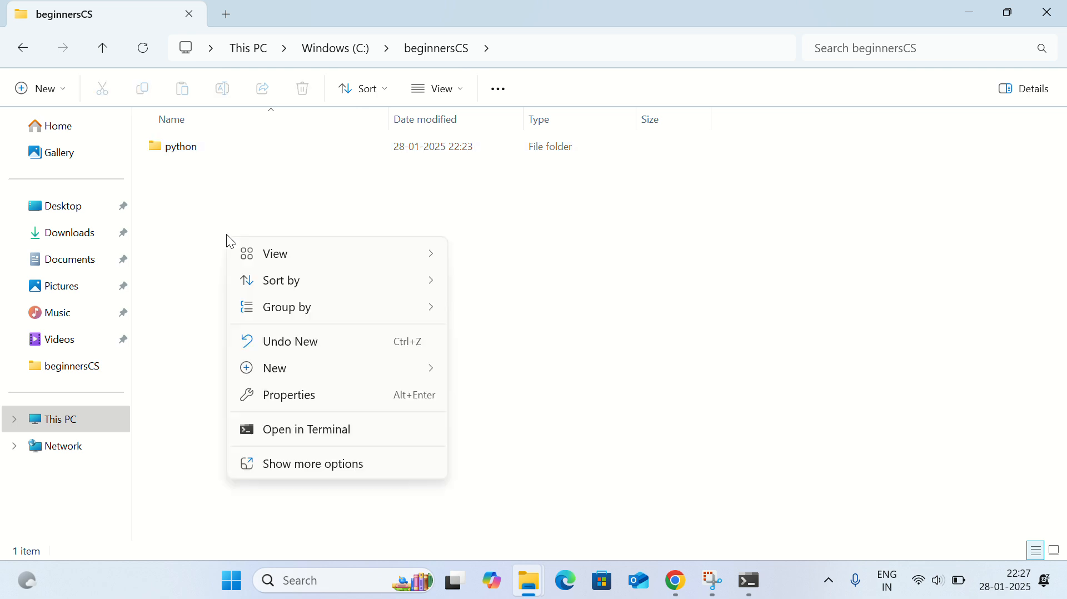
key("w")
key("Right")
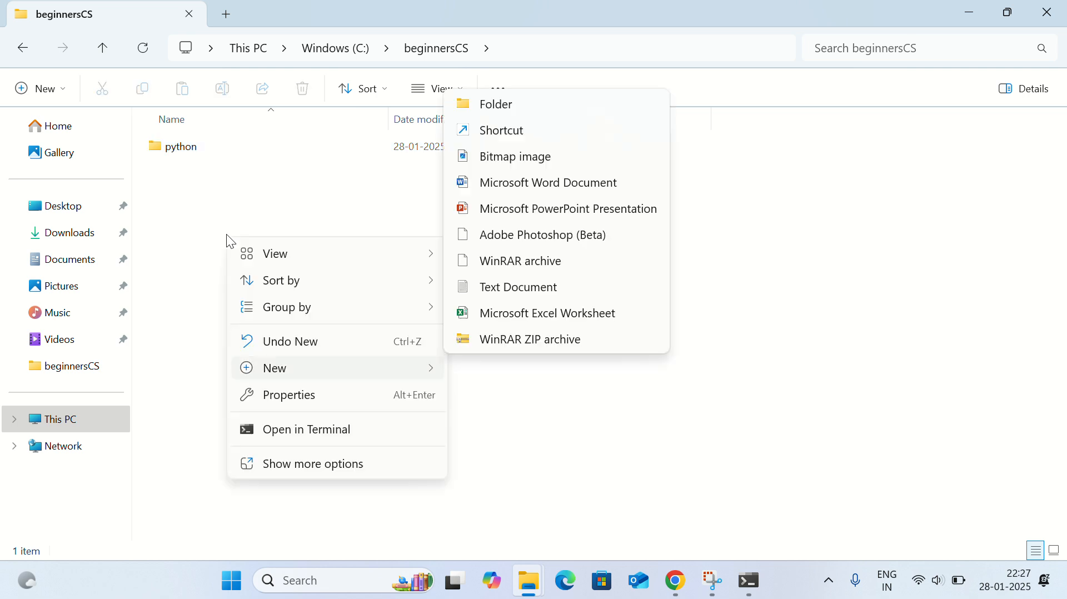
key("Down")
key("Up")
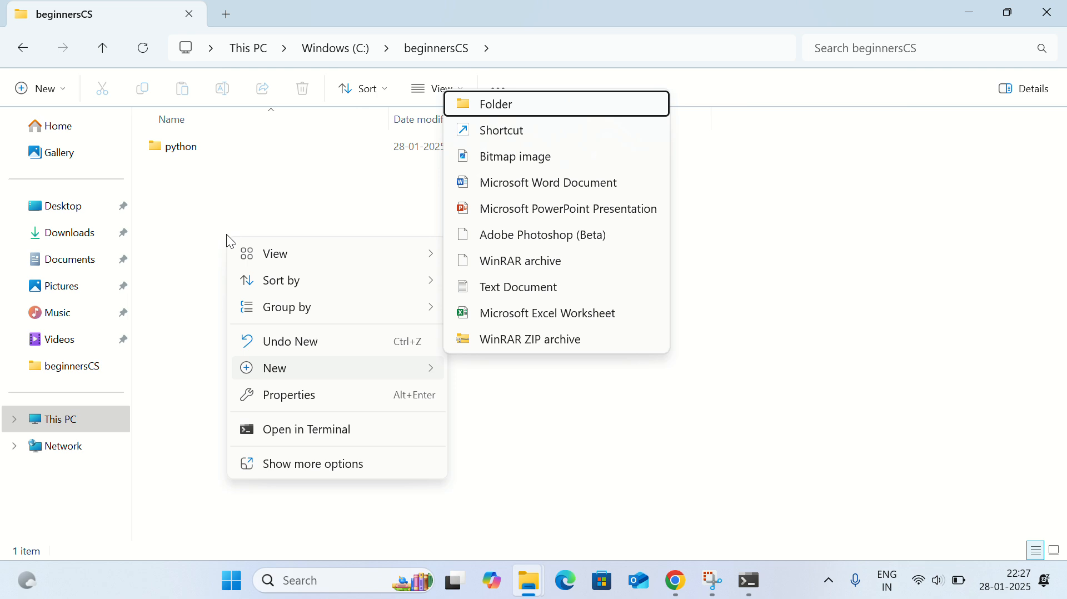
key("a")
key("Down")
key("Down")
key("Return")
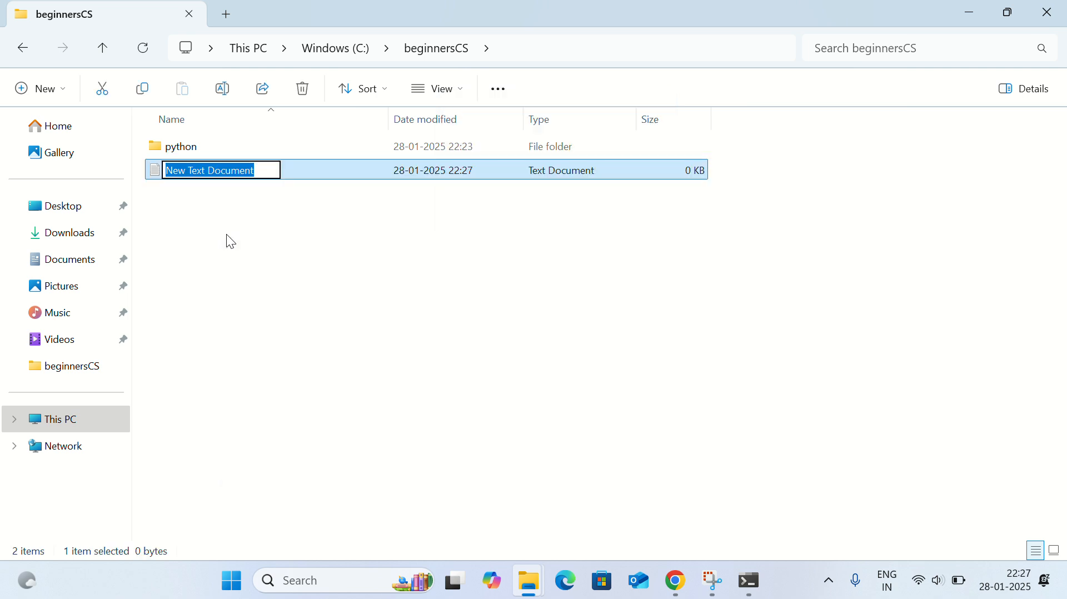
double_click(303, 177)
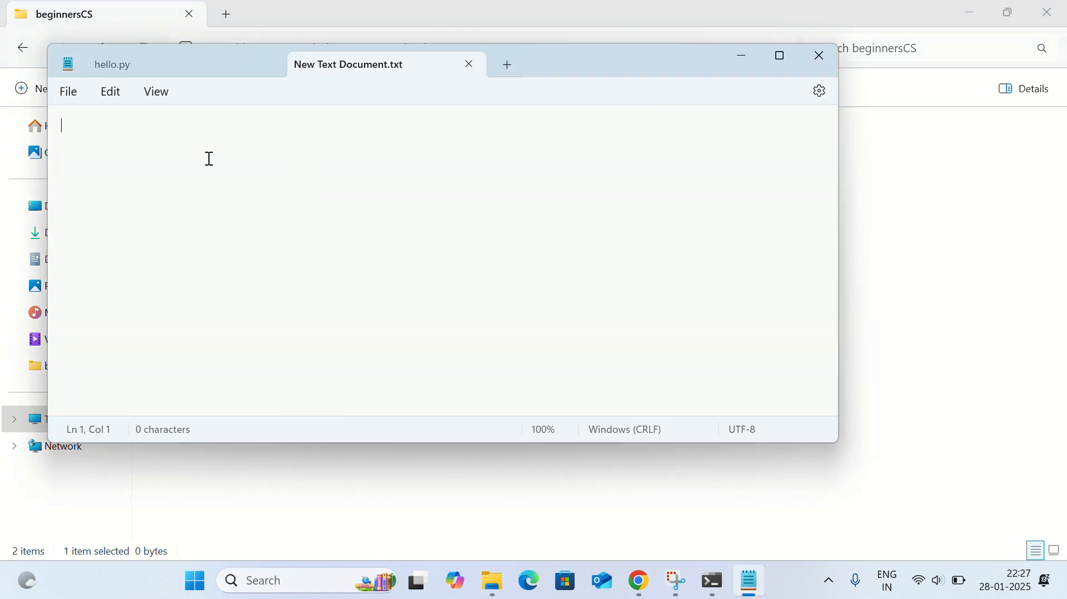
Write the comment "# This is a comment" on the first line of the new text document.
type("# This is ")
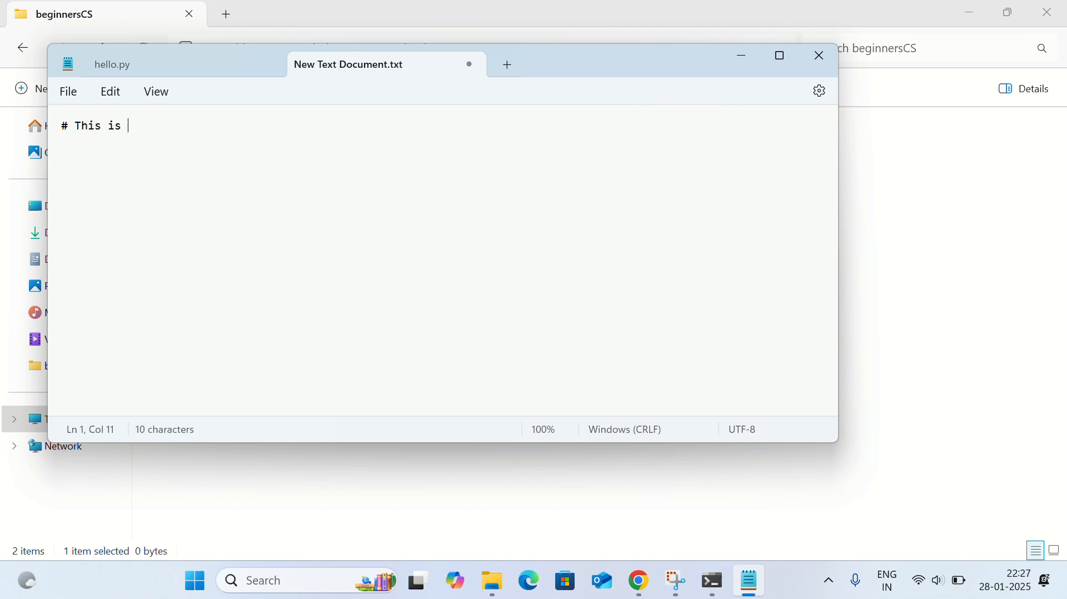
type("a comment")
key("Return")
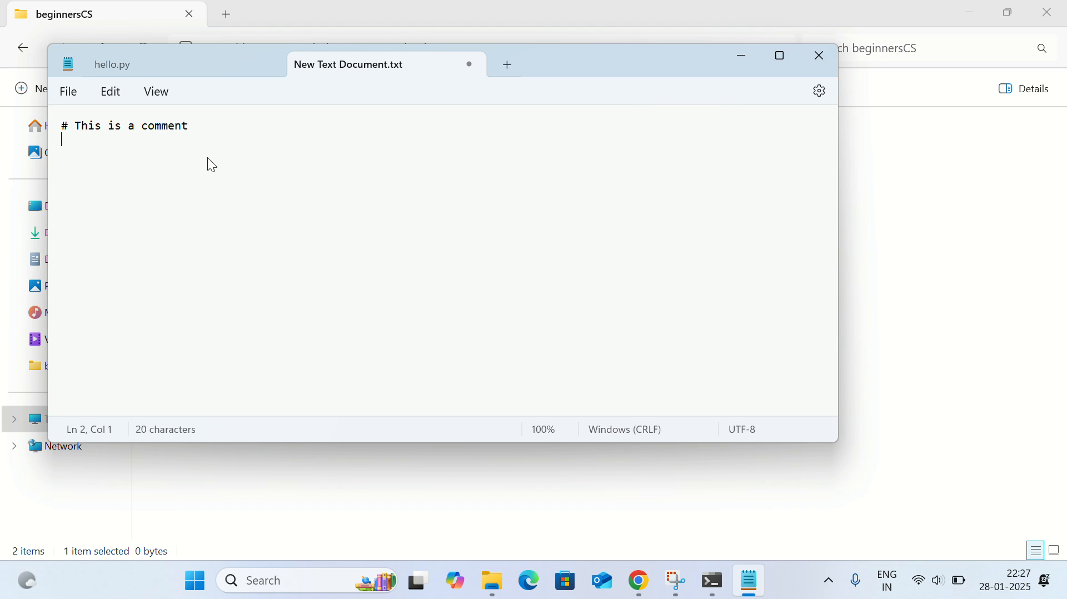
Replace the comment's wording after the hash sign with "beginnerscs".
key("BackSpace")
key("BackSpace")
key("BackSpace")
key("BackSpace")
key("BackSpace")
key("BackSpace")
key("BackSpace")
key("BackSpace")
key("BackSpace")
key("BackSpace")
key("BackSpace")
key("BackSpace")
key("BackSpace")
key("BackSpace")
key("BackSpace")
key("BackSpace")
key("BackSpace")
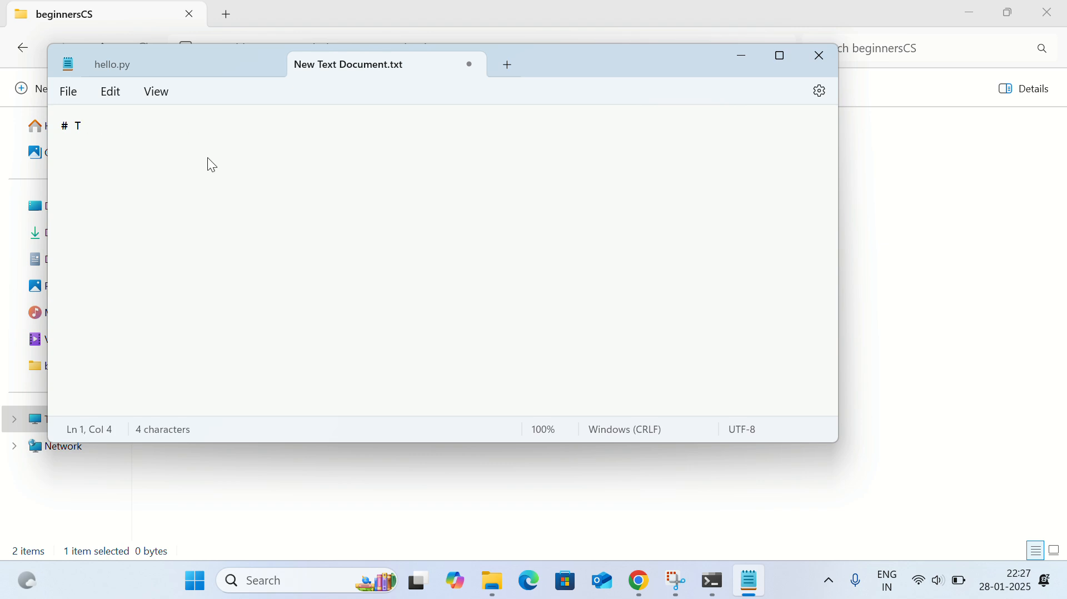
key("BackSpace")
type("beginners")
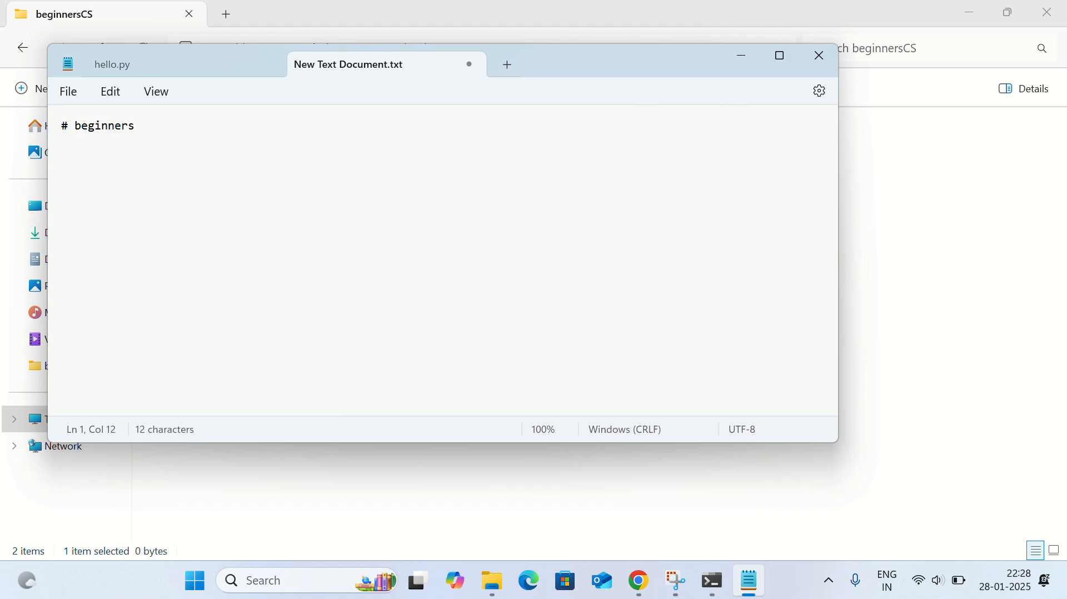
type("cs")
Add the line print("Hello Beginner !") below the comment and save the text document.
key("Return")
type("print")
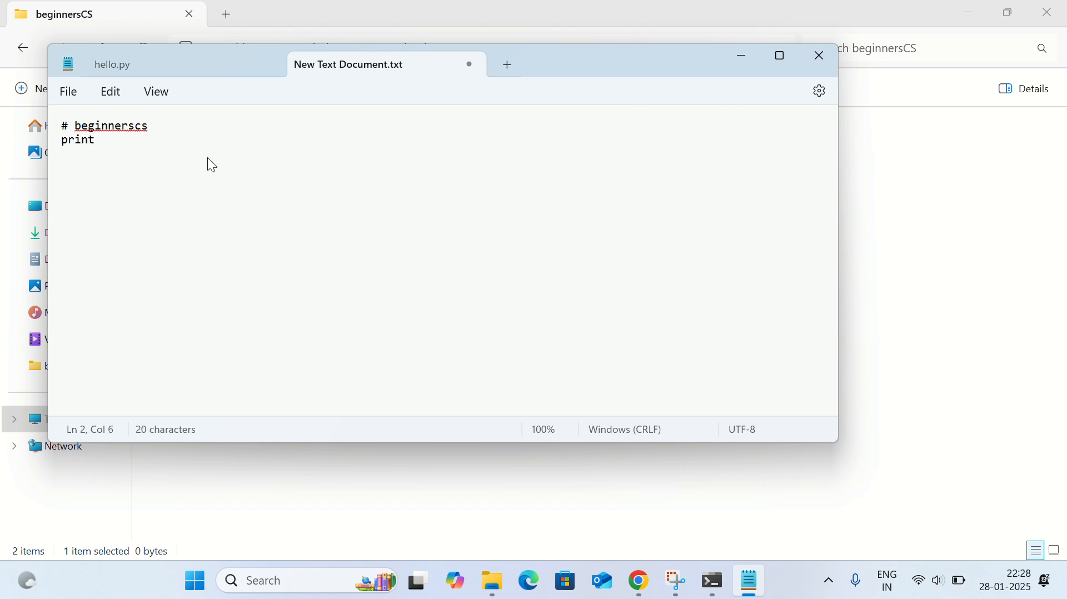
type("()")
type("\"\"")
type("Hel")
type("oo")
key("BackSpace")
key("BackSpace")
type("lo B")
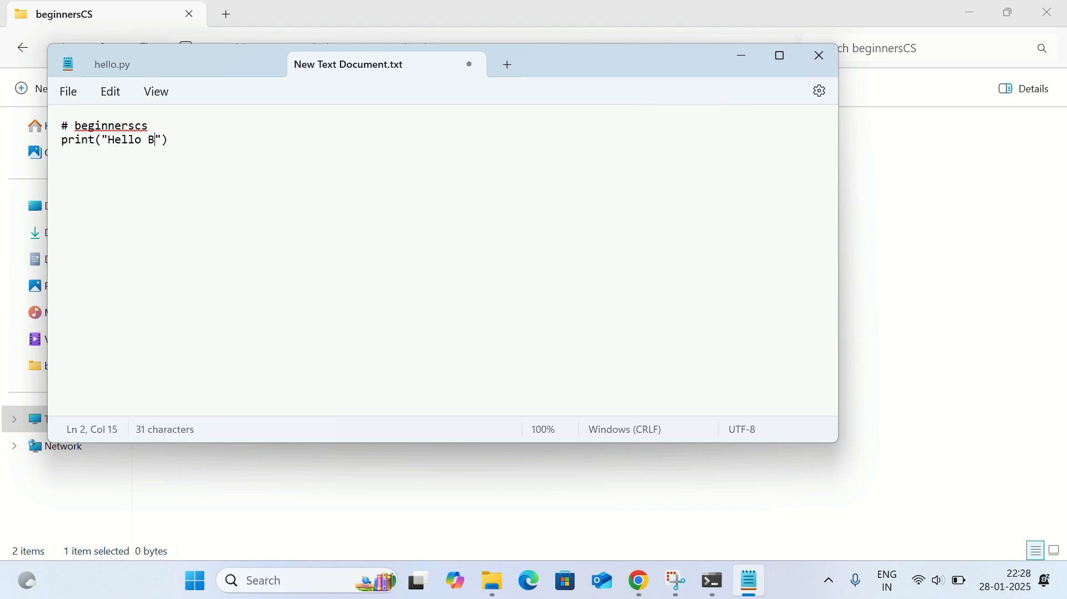
type("eginner")
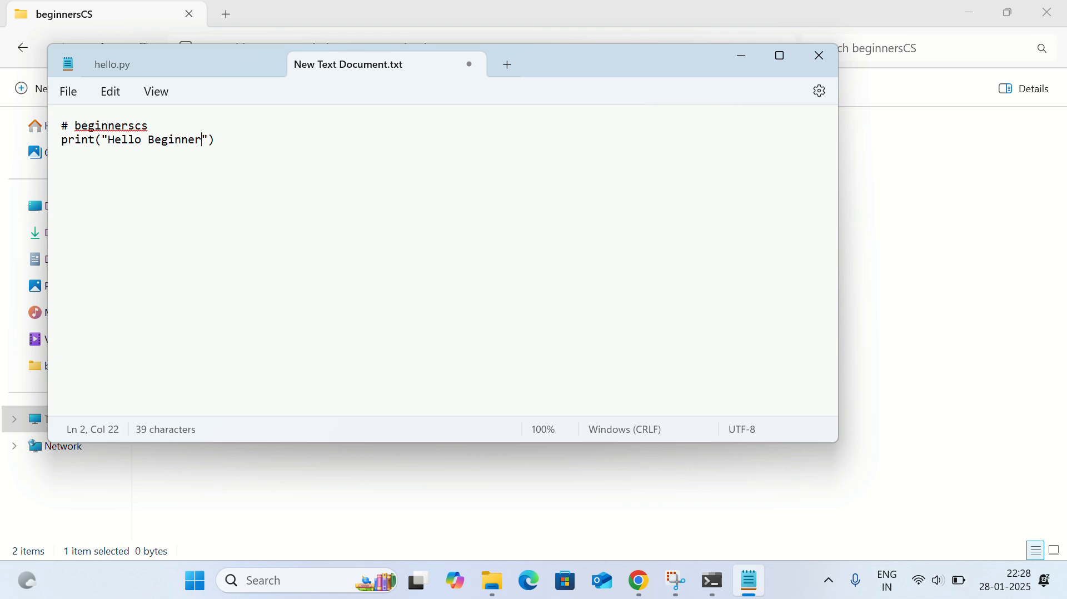
type("  !")
key("ctrl+s")
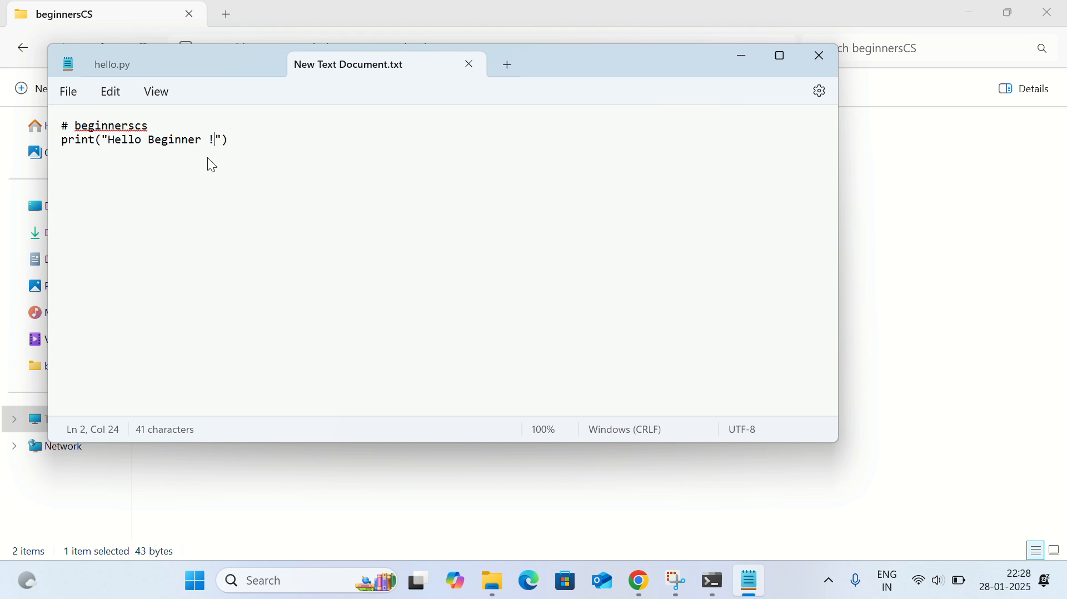
Save a copy of the document in the beginnersCS folder under the quoted file name "hello.py".
left_click(71, 92)
left_click(115, 234)
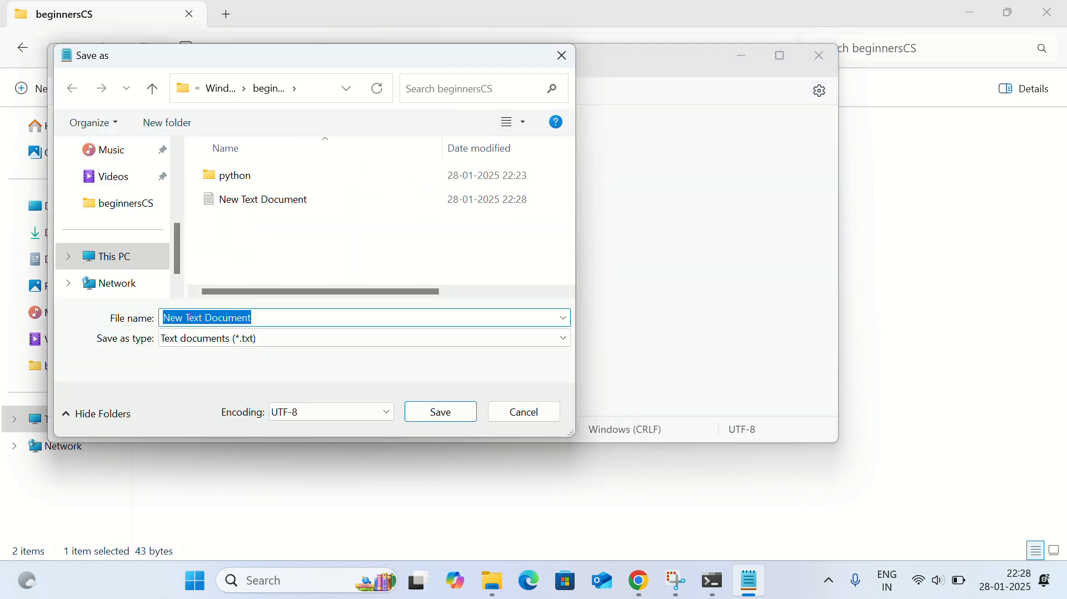
type("\"\"")
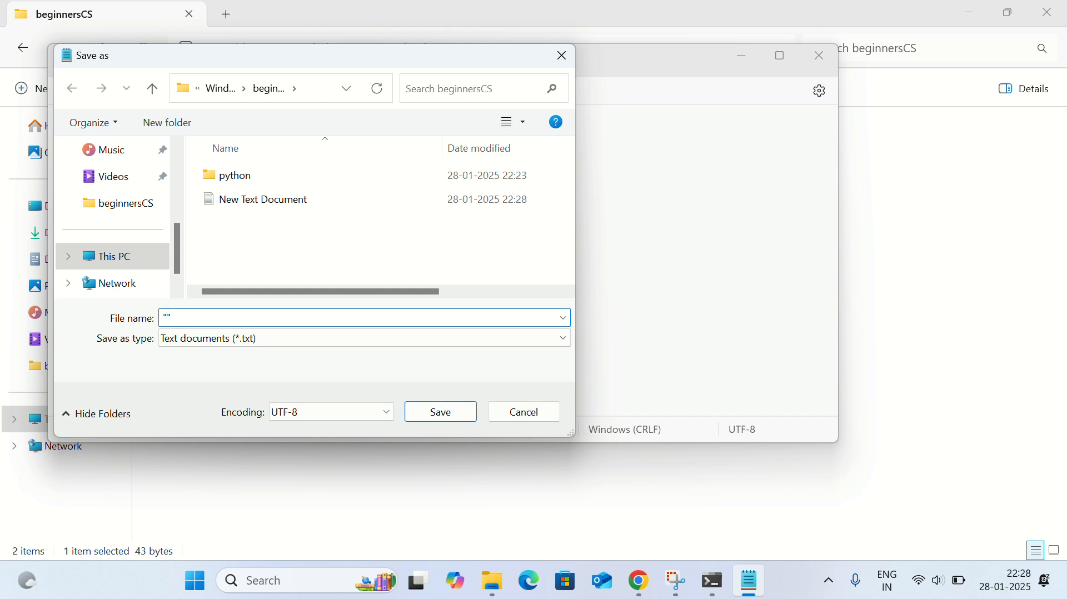
type("hello.py")
left_click(414, 341)
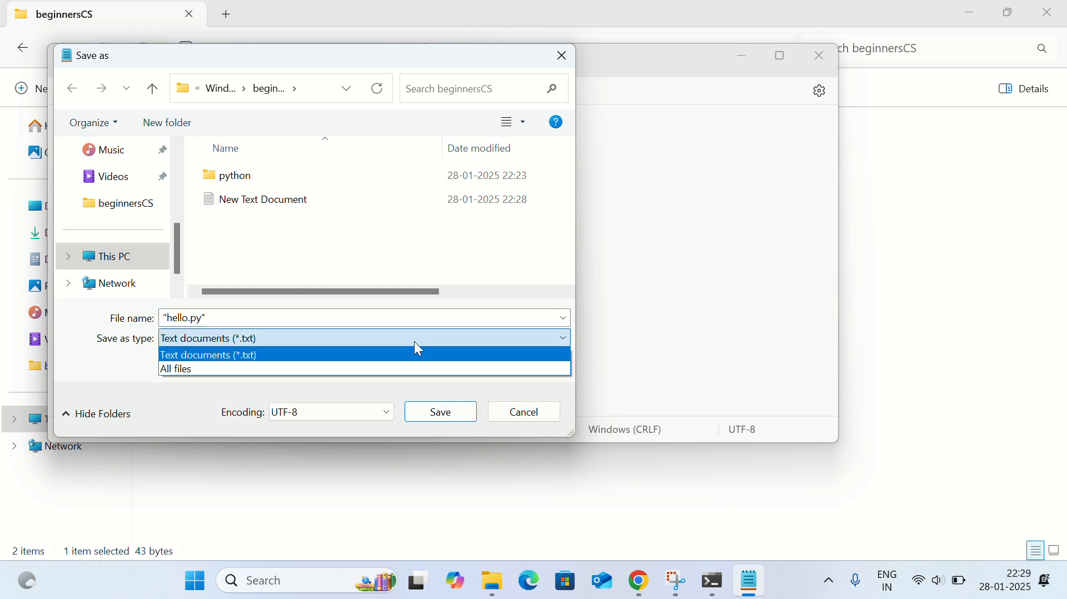
left_click(414, 342)
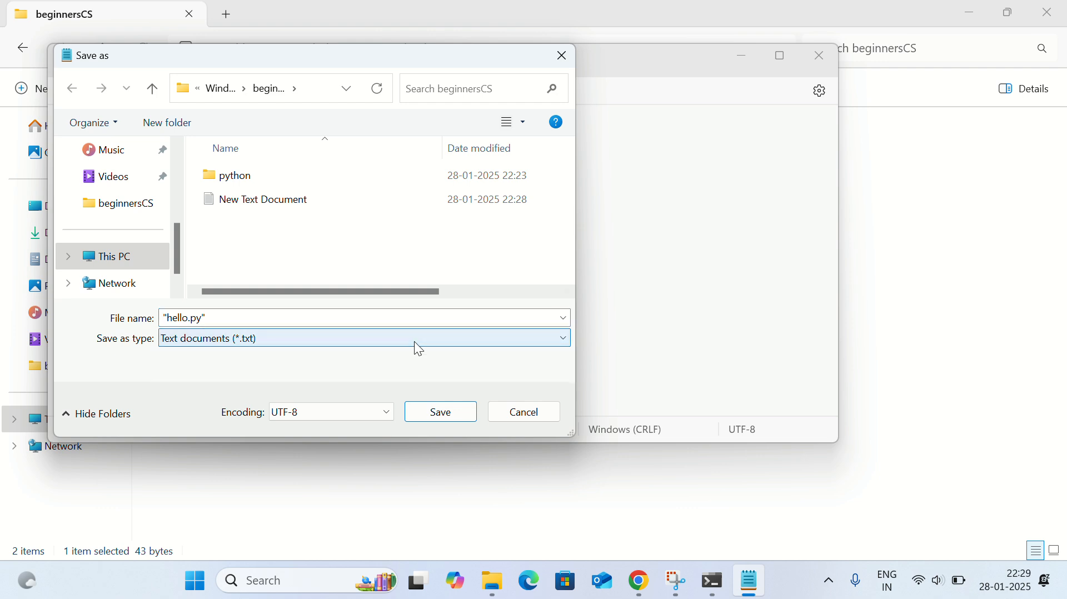
left_click(415, 342)
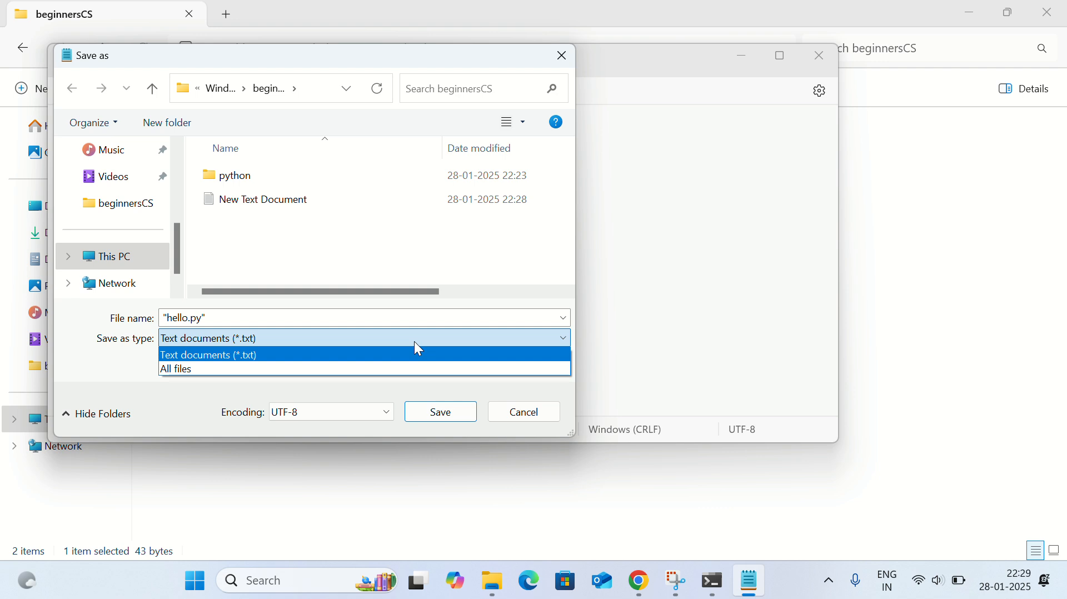
left_click(414, 341)
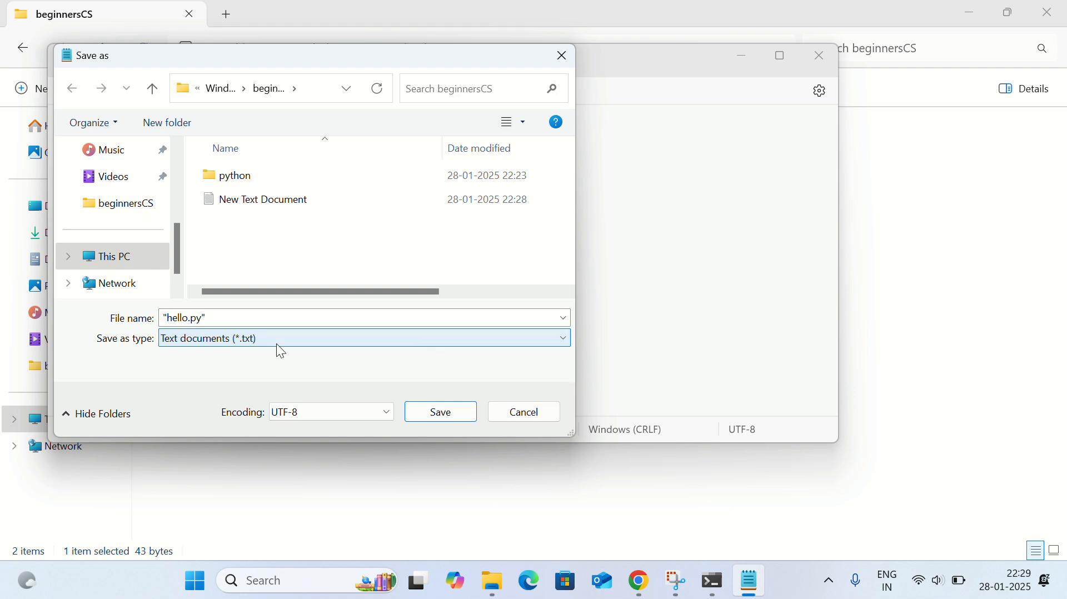
left_click(213, 318)
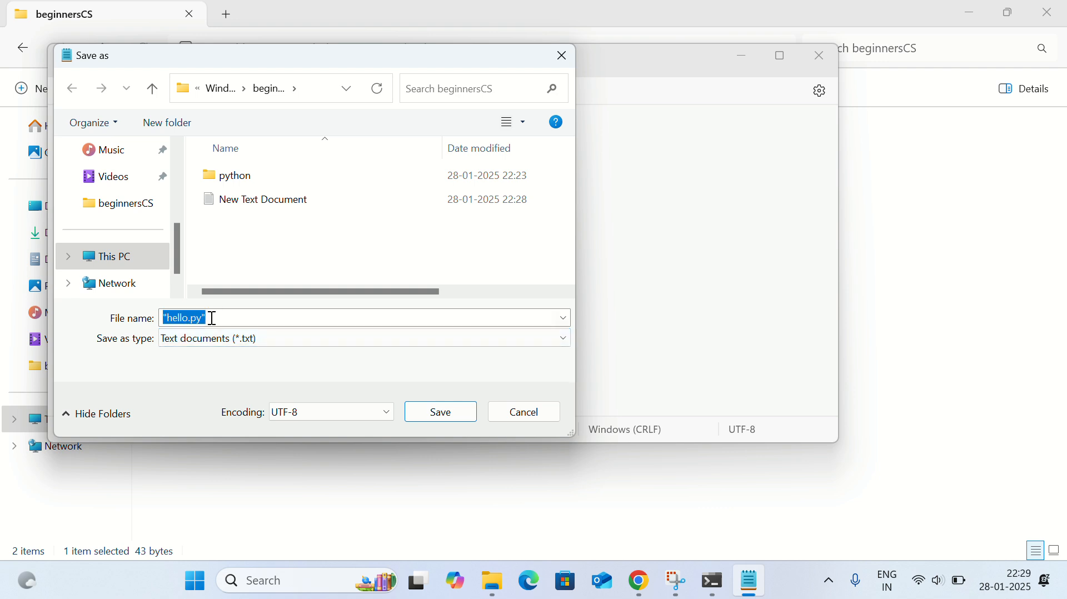
left_click(212, 319)
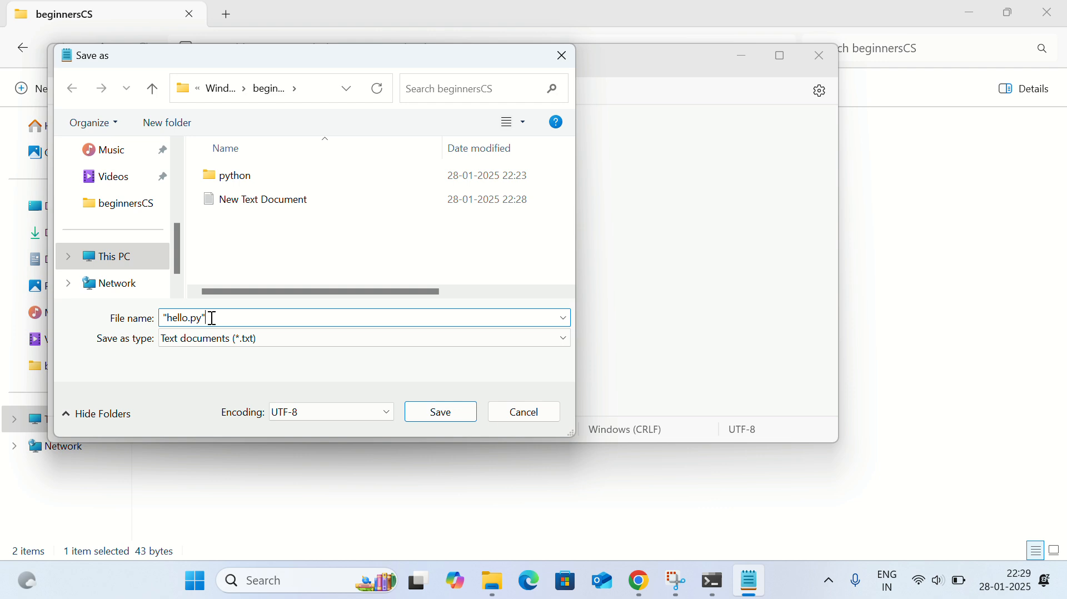
left_click(455, 411)
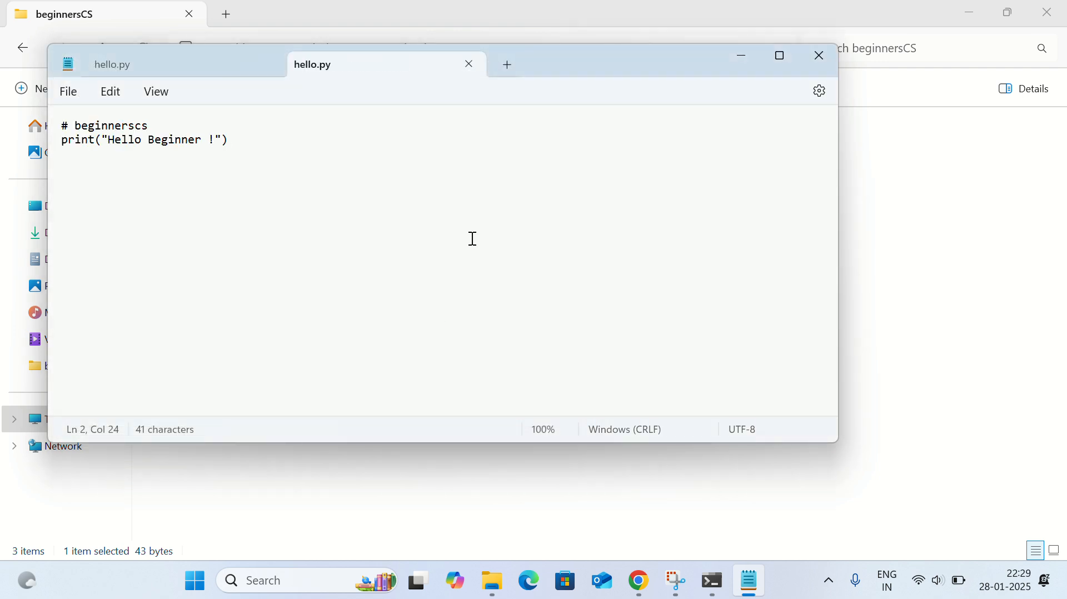
Close the newly saved script in Notepad and switch to File Explorer to select the hello Python file in beginnersCS.
left_click(470, 65)
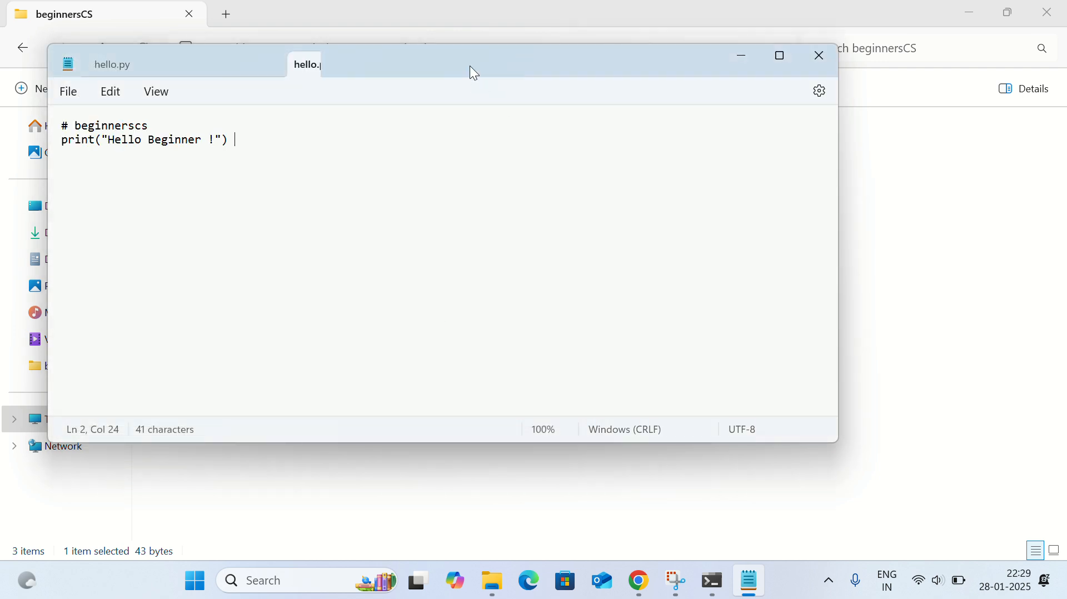
left_click(742, 62)
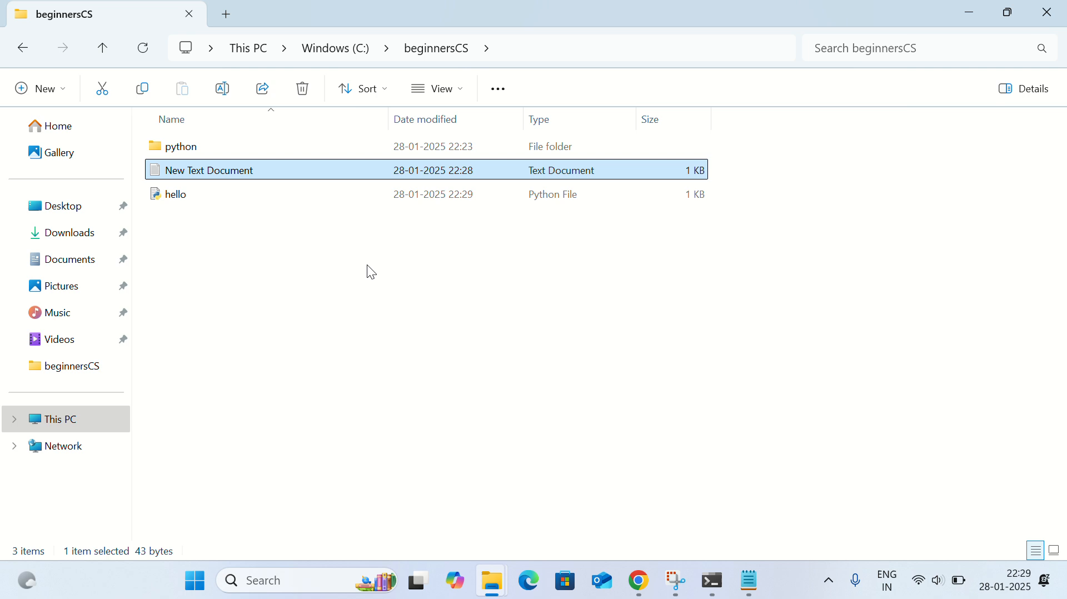
left_click(253, 194)
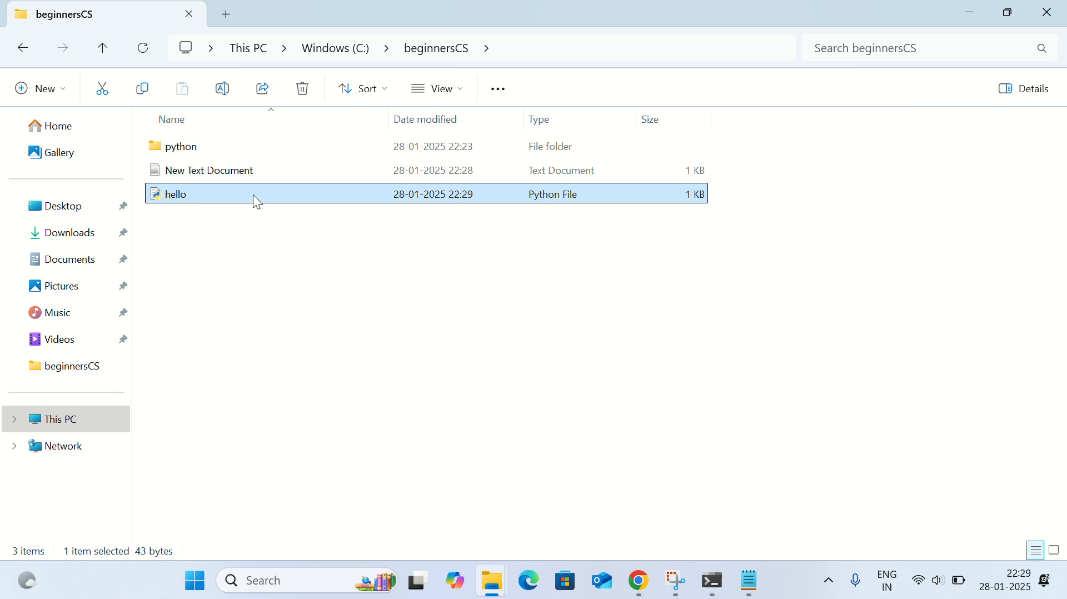
Switch to Command Prompt and run python C:\beginnersCS\hello.py, copying the folder path from File Explorer.
left_click(712, 580)
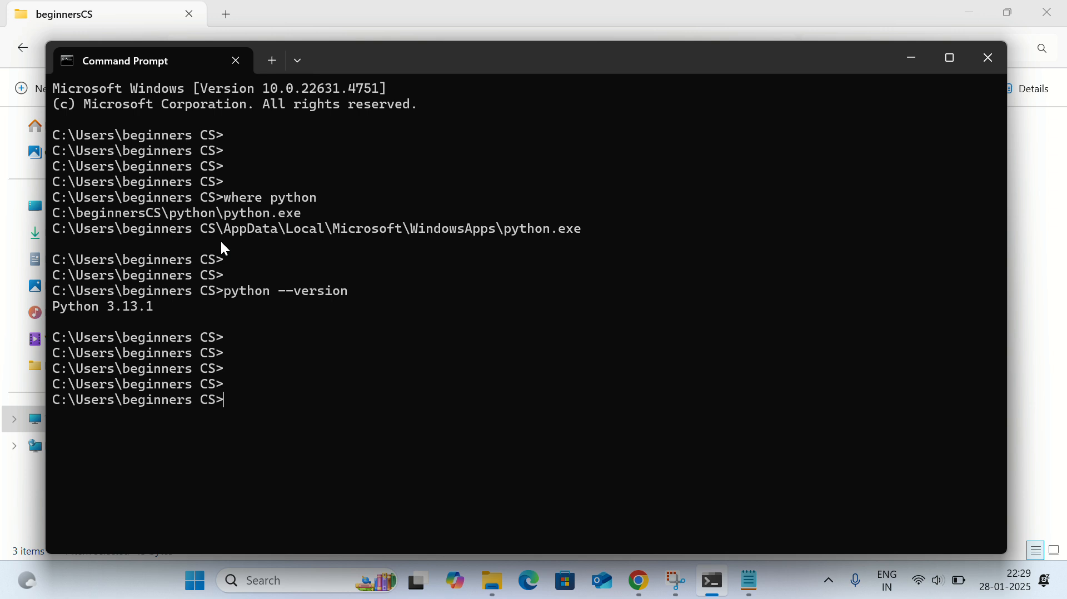
type("python")
left_click_drag(590, 78, 596, 234)
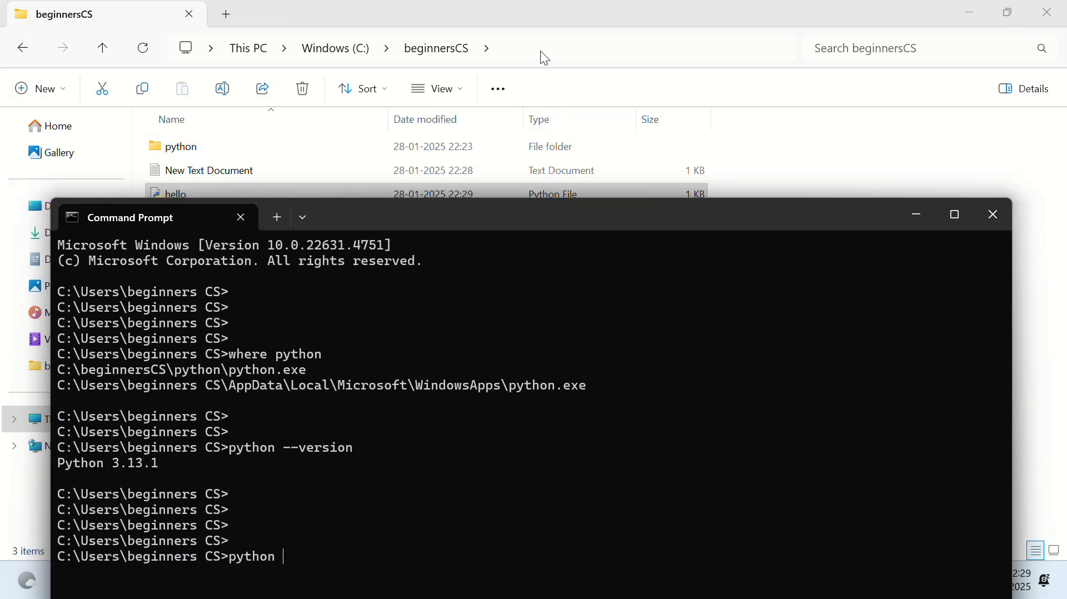
left_click(721, 44)
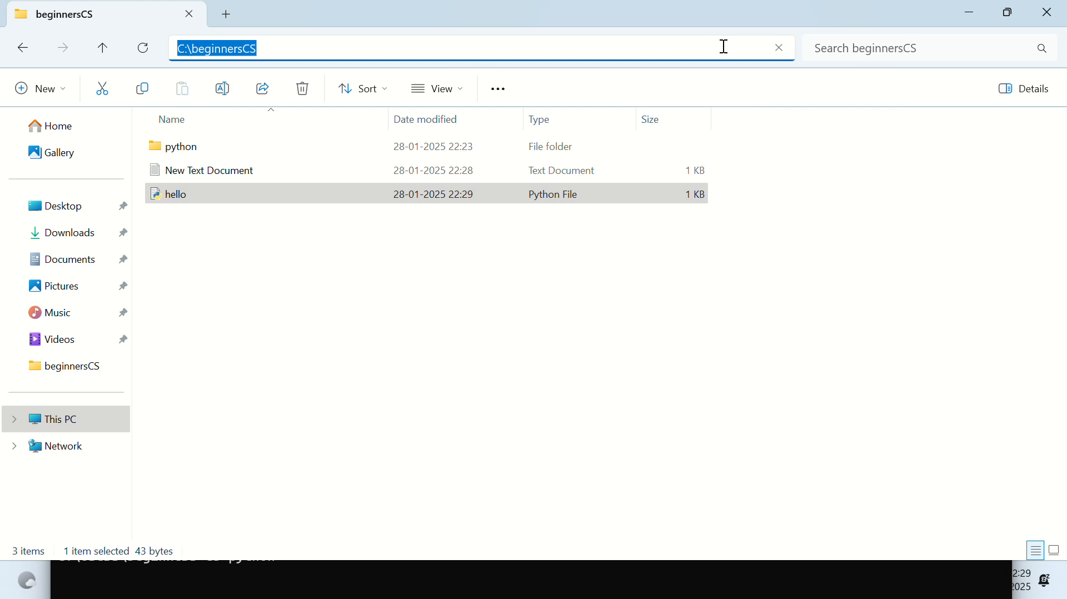
key("ctrl+c")
key("alt+Tab")
key("ctrl+v")
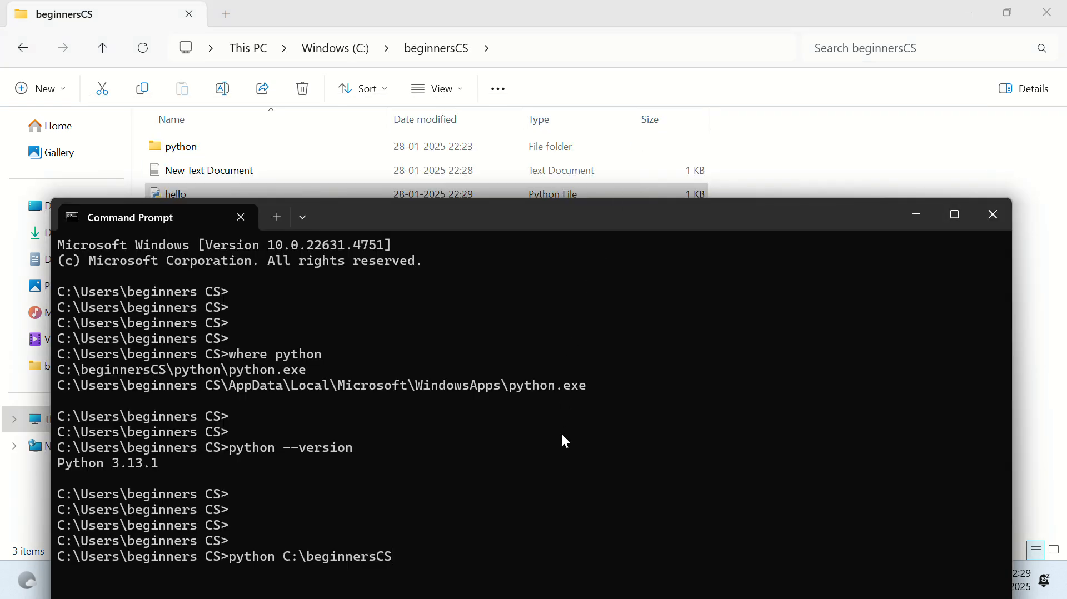
type("\\hello.py")
key("Return")
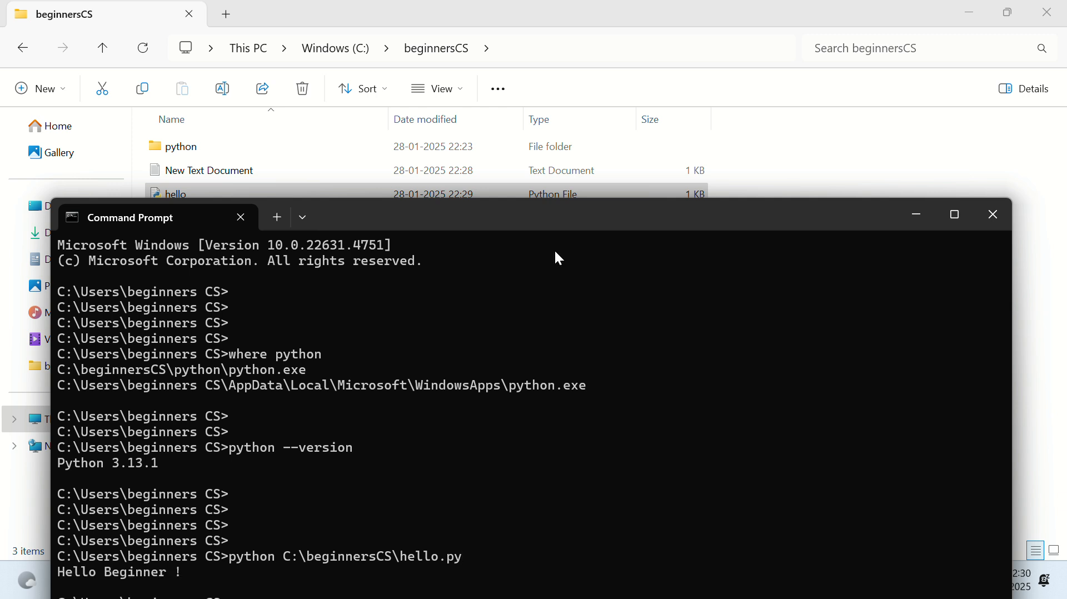
Reposition the Command Prompt window and examine the output line printed by the hello.py script.
left_click_drag(546, 219, 548, 118)
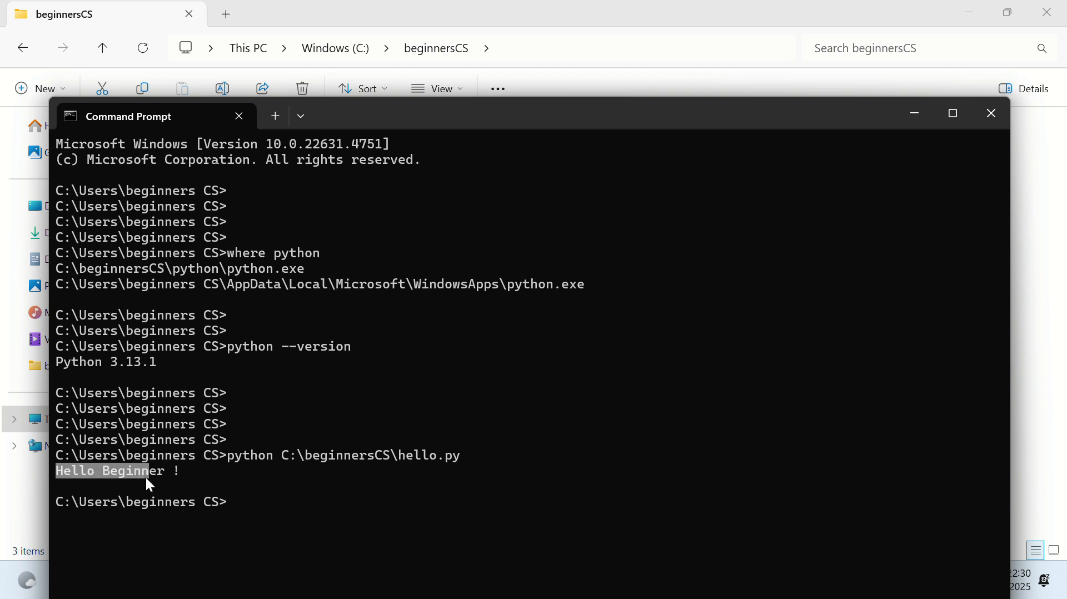
left_click_drag(179, 476, 188, 484)
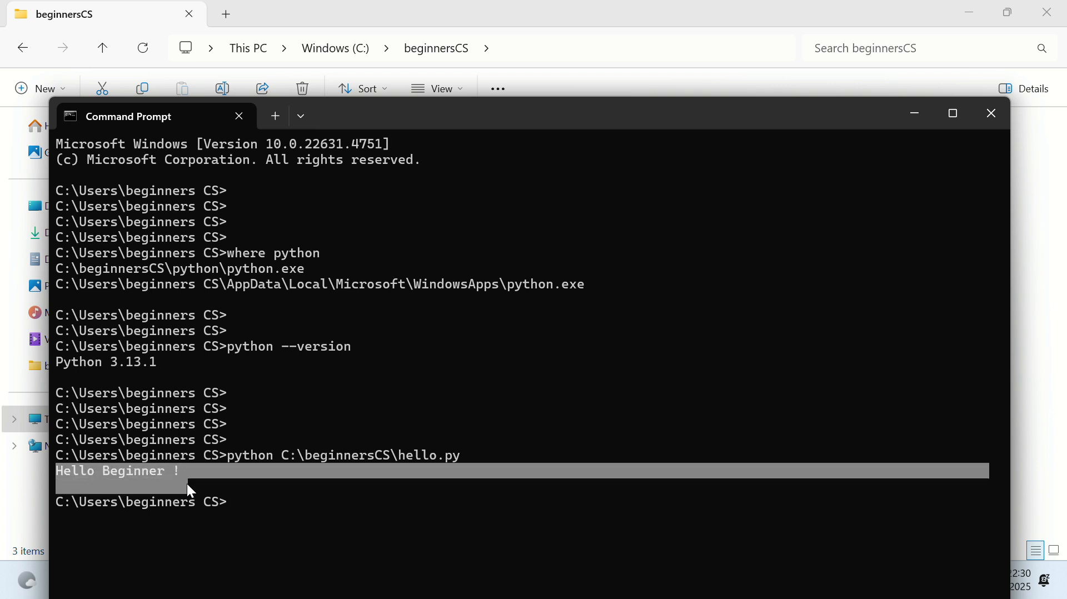
left_click(225, 507)
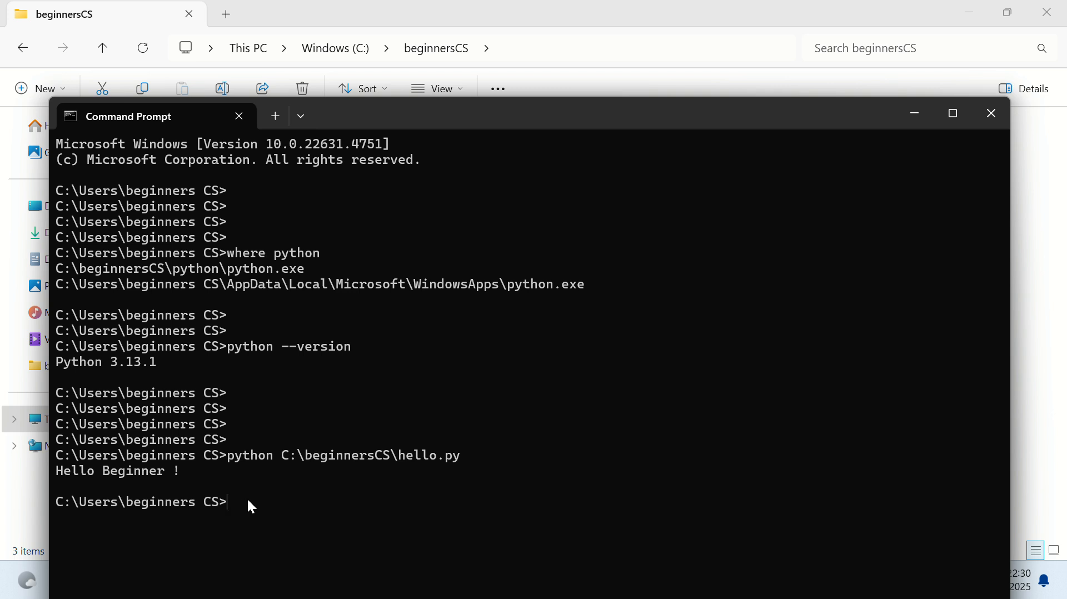
left_click_drag(537, 116, 536, 66)
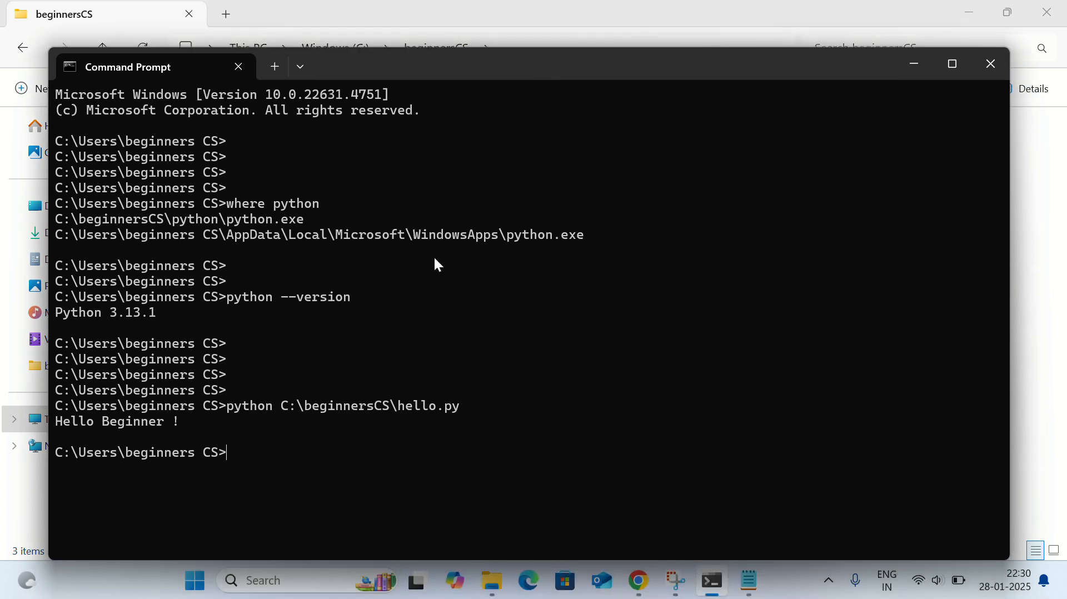